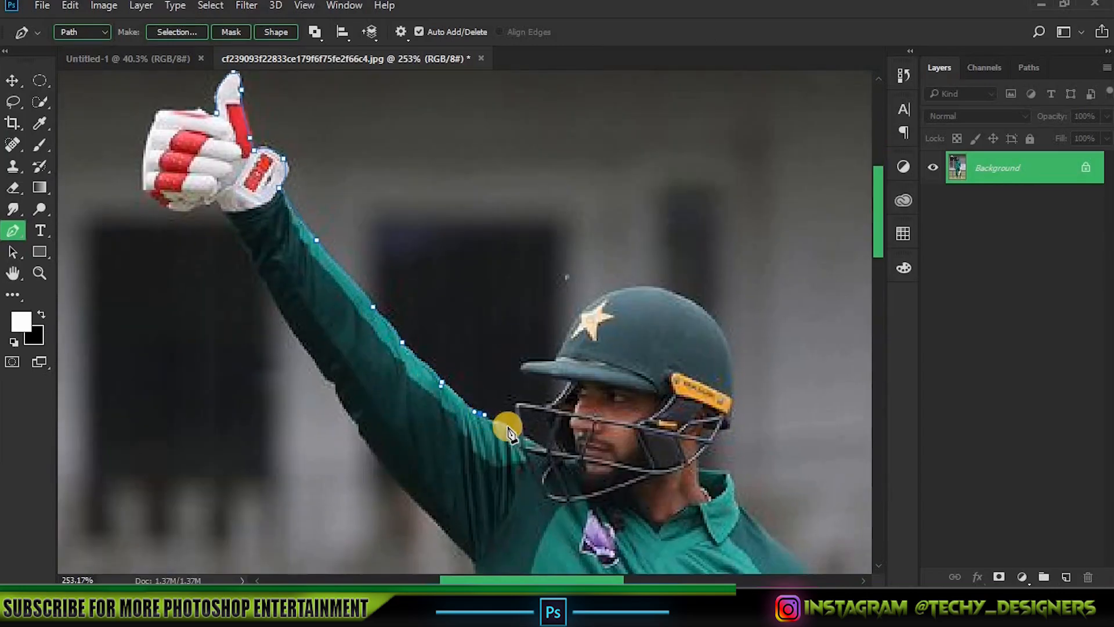
Trace the cricketer's raised arm, face grille and helmet outline with a Pen path
{"action": "left_click_drag", "start_coordinate": [515, 433], "coordinate": [516, 438]}
{"action": "scroll", "coordinate": [511, 436], "scroll_direction": "up", "scroll_amount": 6}
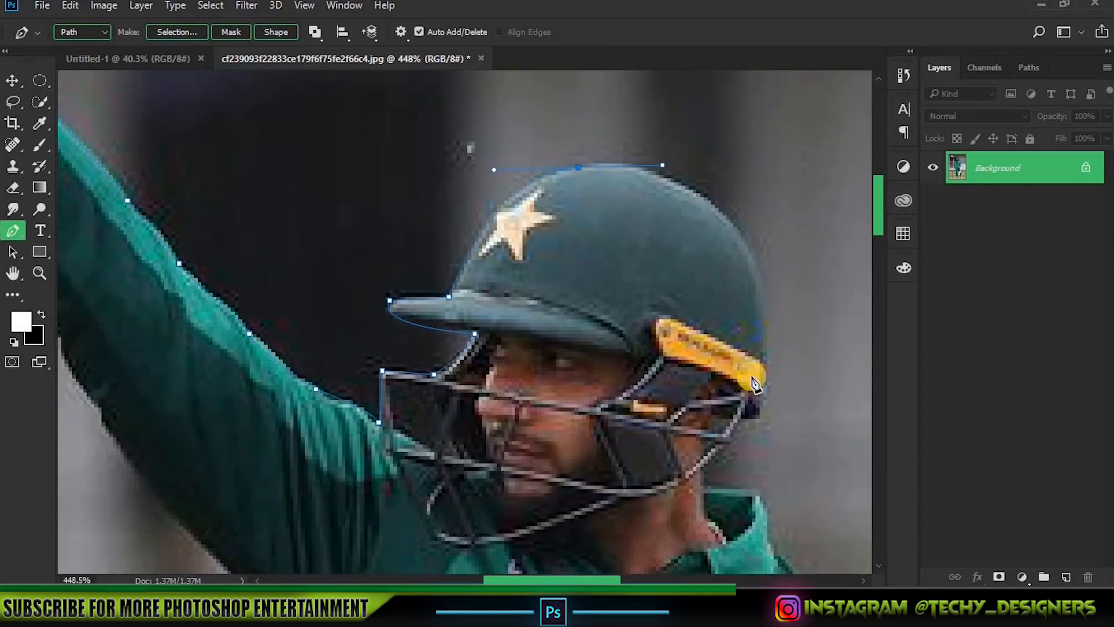
{"action": "left_click_drag", "start_coordinate": [606, 329], "coordinate": [607, 355]}
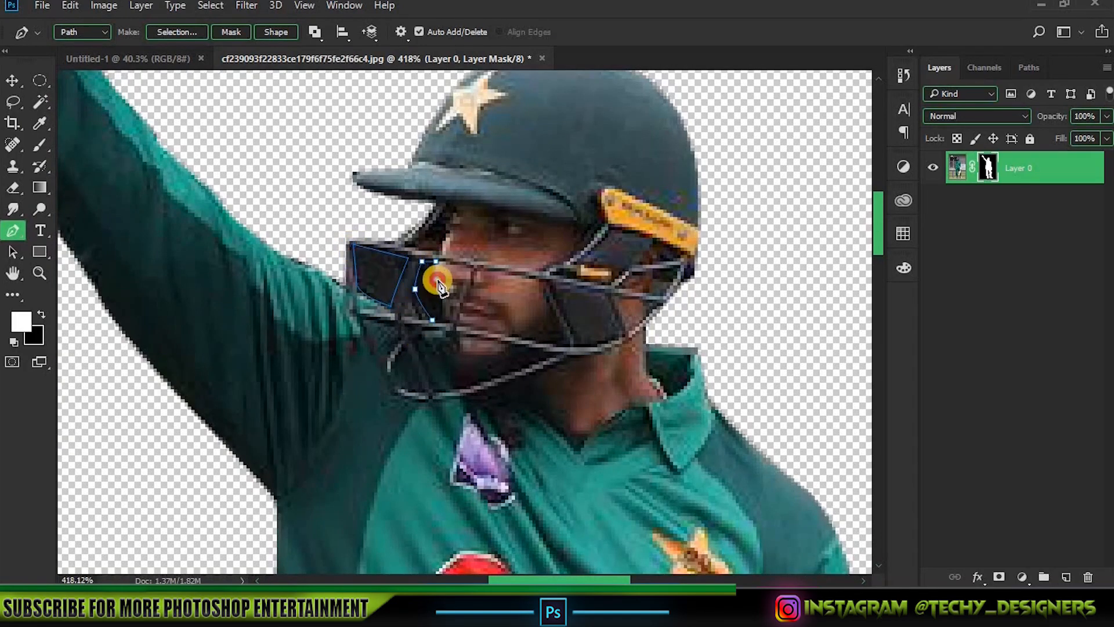
Outline the background gaps between the helmet's face-grille bars with closed Pen paths
{"action": "left_click", "coordinate": [426, 234]}
{"action": "scroll", "coordinate": [429, 380], "scroll_direction": "down", "scroll_amount": 12}
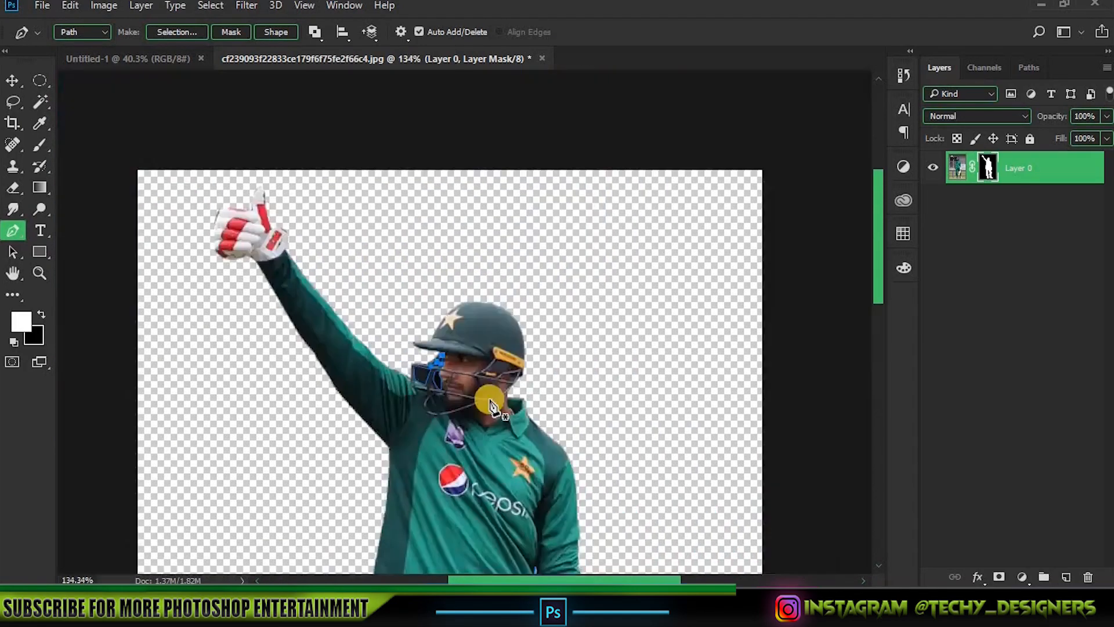
{"action": "scroll", "coordinate": [493, 399], "scroll_direction": "up", "scroll_amount": 11}
{"action": "left_click", "coordinate": [528, 370]}
{"action": "left_click", "coordinate": [533, 353]}
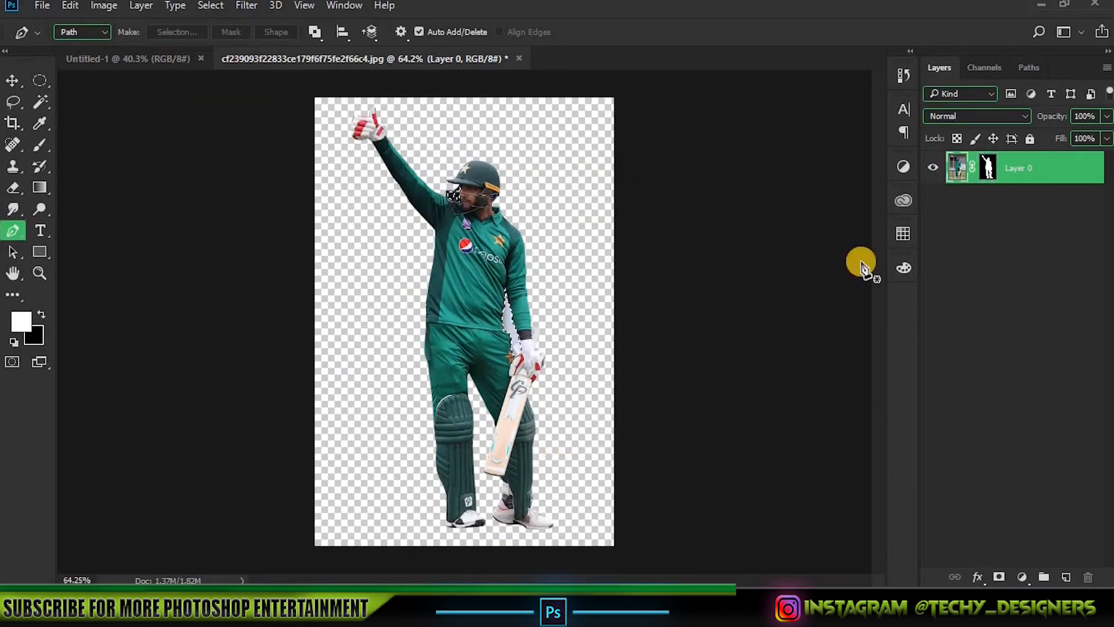
Set up a large soft brush at 0% hardness for refining the layer mask around the raised glove
{"action": "key", "text": "v"}
{"action": "scroll", "coordinate": [406, 290], "scroll_direction": "up", "scroll_amount": 3}
{"action": "left_click_drag", "start_coordinate": [472, 139], "coordinate": [385, 358]}
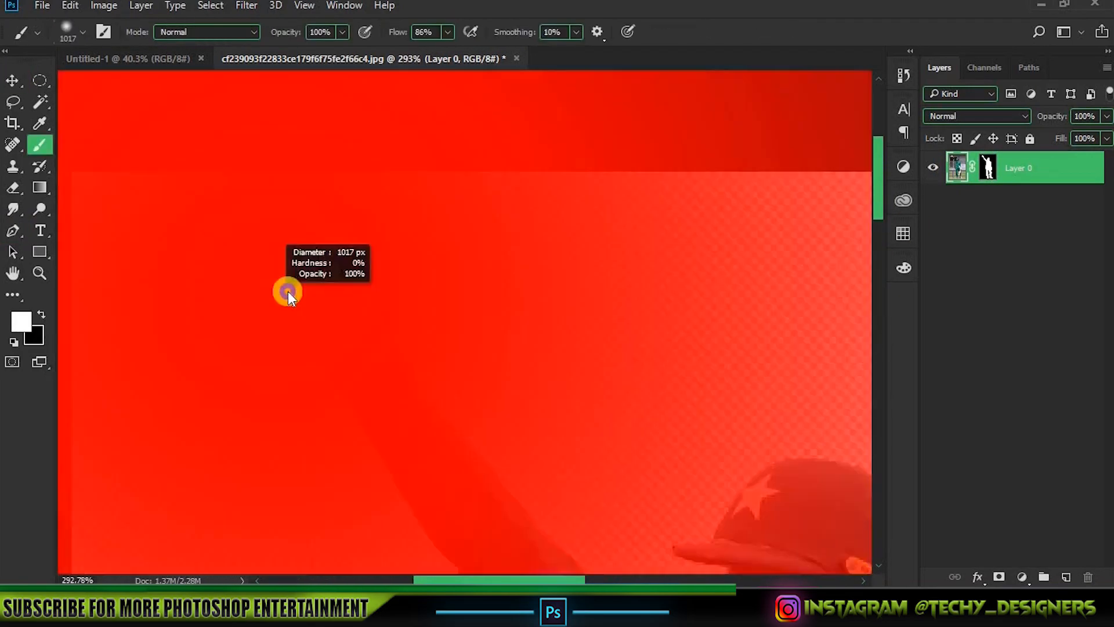
{"action": "mouse_move", "coordinate": [288, 291]}
{"action": "left_mouse_down"}
{"action": "mouse_move", "coordinate": [209, 327]}
{"action": "mouse_move", "coordinate": [269, 232]}
{"action": "left_mouse_up"}
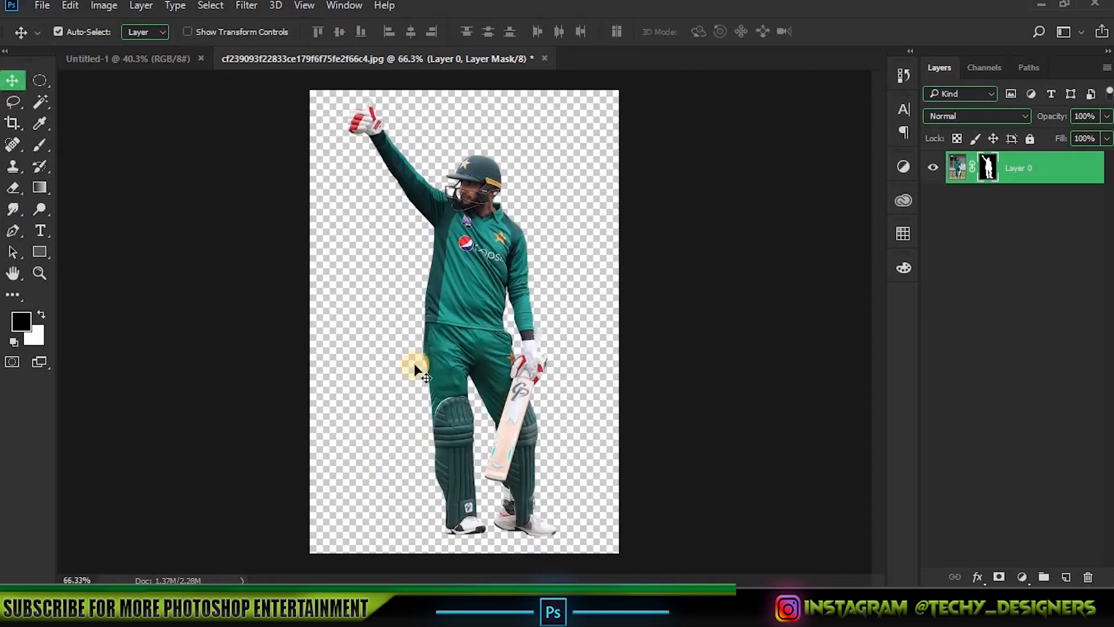
Bring the masked player into the Untitled-1 document and scale and position him near the center of the canvas
{"action": "left_click_drag", "start_coordinate": [418, 365], "coordinate": [465, 258]}
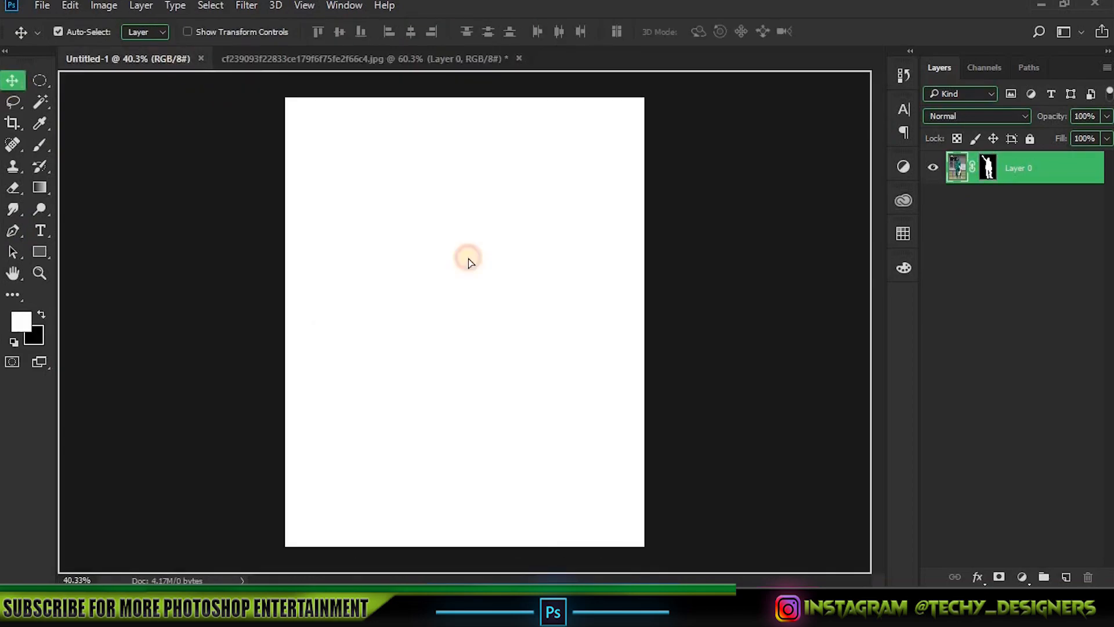
{"action": "key", "text": "ctrl+t"}
{"action": "left_click_drag", "start_coordinate": [458, 325], "coordinate": [491, 355]}
{"action": "mouse_move", "coordinate": [534, 520]}
{"action": "left_mouse_down"}
{"action": "mouse_move", "coordinate": [540, 538]}
{"action": "mouse_move", "coordinate": [532, 519]}
{"action": "left_mouse_up"}
{"action": "key", "text": "Return"}
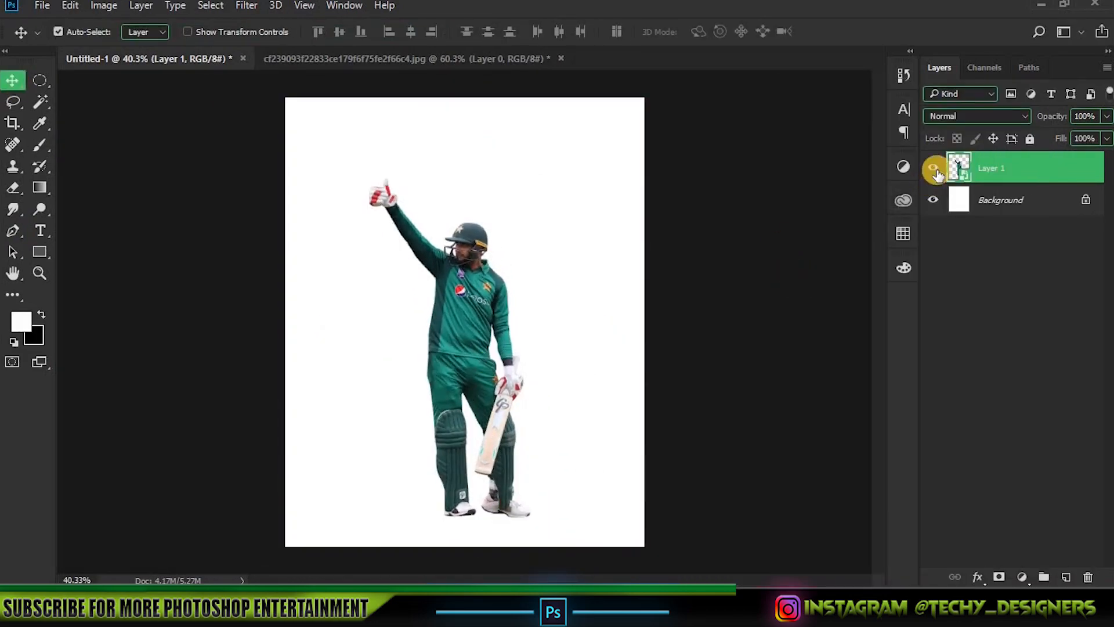
{"action": "left_click", "coordinate": [933, 168]}
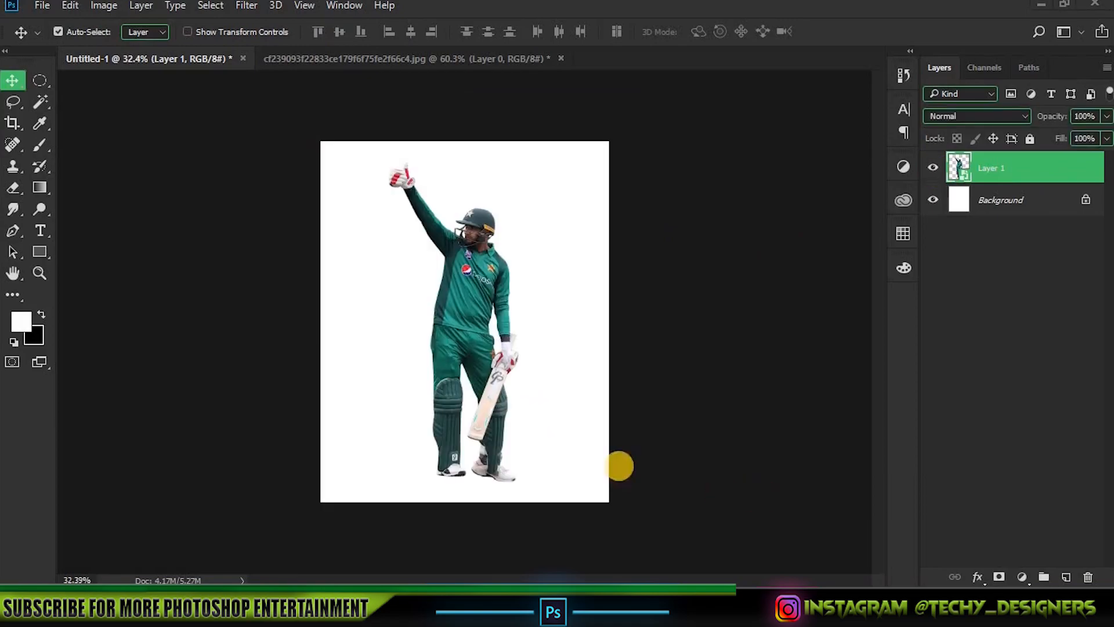
Grade the player in Camera Raw with tint -15, exposure -0.05, contrast +41, highlights +5, shadows -3, clarity +66 and vibrance +18
{"action": "scroll", "coordinate": [802, 292], "scroll_direction": "up", "scroll_amount": 2}
{"action": "left_click", "coordinate": [246, 5]}
{"action": "left_click", "coordinate": [259, 100]}
{"action": "mouse_move", "coordinate": [900, 289]}
{"action": "left_mouse_down"}
{"action": "mouse_move", "coordinate": [876, 283]}
{"action": "mouse_move", "coordinate": [894, 288]}
{"action": "left_mouse_up"}
{"action": "left_click_drag", "start_coordinate": [913, 339], "coordinate": [973, 464]}
{"action": "scroll", "coordinate": [907, 428], "scroll_direction": "down", "scroll_amount": 1}
{"action": "left_click_drag", "start_coordinate": [906, 502], "coordinate": [932, 495]}
{"action": "scroll", "coordinate": [910, 430], "scroll_direction": "up", "scroll_amount": 1}
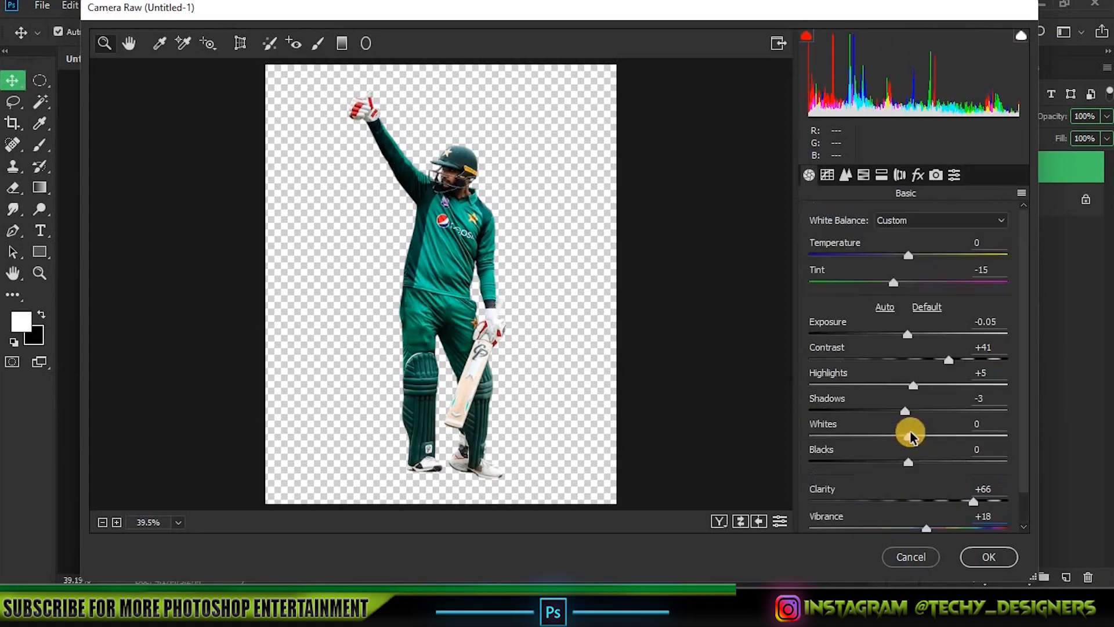
Set the Camera Raw tint to -23 and contrast to +49, compare before and after, and apply the filter
{"action": "left_click_drag", "start_coordinate": [893, 282], "coordinate": [886, 287]}
{"action": "left_click", "coordinate": [719, 522]}
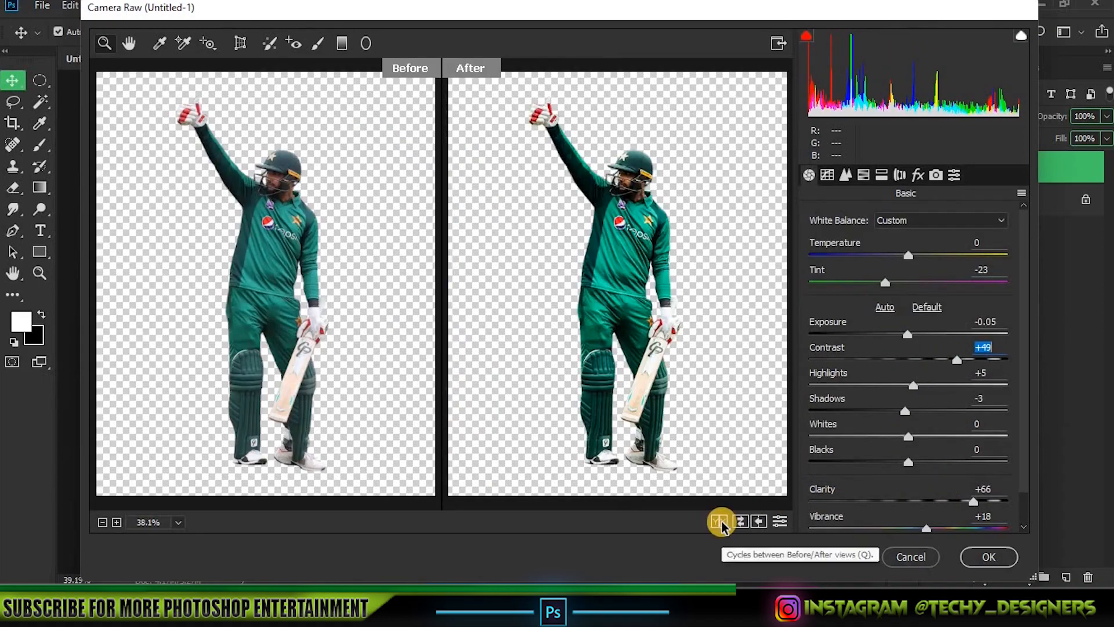
{"action": "left_click", "coordinate": [989, 557]}
Apply a second Camera Raw filter to the player, raising the contrast and shifting the tint toward green
{"action": "scroll", "coordinate": [504, 247], "scroll_direction": "up", "scroll_amount": 10}
{"action": "mouse_move", "coordinate": [505, 244]}
{"action": "left_mouse_down"}
{"action": "mouse_move", "coordinate": [526, 181]}
{"action": "mouse_move", "coordinate": [504, 261]}
{"action": "left_mouse_up"}
{"action": "scroll", "coordinate": [504, 261], "scroll_direction": "down", "scroll_amount": 4}
{"action": "scroll", "coordinate": [504, 259], "scroll_direction": "up", "scroll_amount": 6}
{"action": "scroll", "coordinate": [504, 260], "scroll_direction": "down", "scroll_amount": 14}
{"action": "scroll", "coordinate": [505, 258], "scroll_direction": "up", "scroll_amount": 3}
{"action": "left_click", "coordinate": [247, 5]}
{"action": "left_click", "coordinate": [265, 100]}
{"action": "left_click_drag", "start_coordinate": [907, 360], "coordinate": [934, 360]}
{"action": "left_click_drag", "start_coordinate": [908, 282], "coordinate": [895, 289]}
{"action": "key", "text": "Return"}
Unlock the Background layer and add a black Solid Color fill above it, behind the player
{"action": "scroll", "coordinate": [462, 230], "scroll_direction": "up", "scroll_amount": 4}
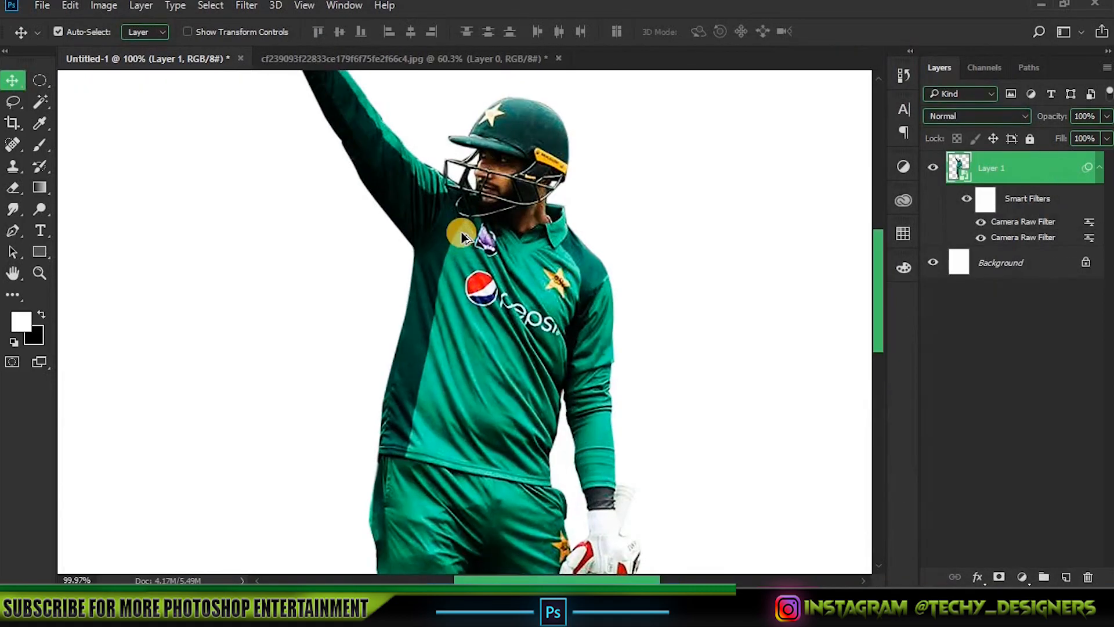
{"action": "scroll", "coordinate": [461, 232], "scroll_direction": "down", "scroll_amount": 5}
{"action": "left_click", "coordinate": [1083, 262]}
{"action": "left_click", "coordinate": [1022, 577]}
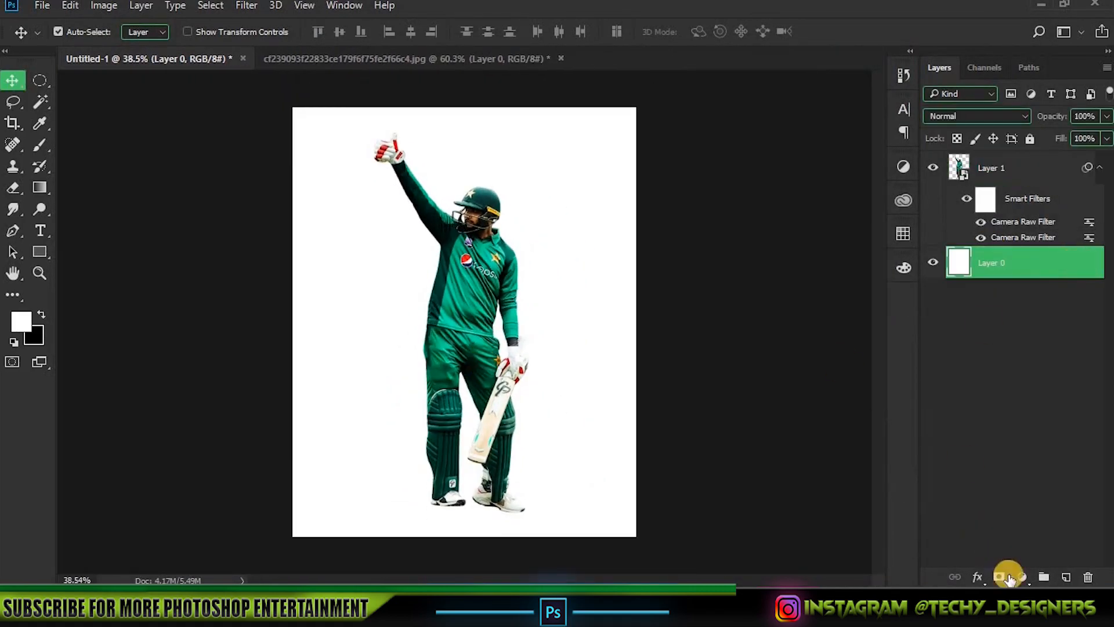
{"action": "left_click", "coordinate": [1006, 207]}
{"action": "left_click", "coordinate": [689, 348]}
{"action": "left_click", "coordinate": [1054, 136]}
Add a second Solid Color fill in dark green above the black fill
{"action": "left_click", "coordinate": [1022, 577]}
{"action": "left_click", "coordinate": [1036, 206]}
{"action": "left_click", "coordinate": [906, 278]}
{"action": "left_click_drag", "start_coordinate": [868, 279], "coordinate": [836, 312]}
{"action": "left_click", "coordinate": [1053, 136]}
Invert the green fill's mask and paint a soft glow behind the player with a large white brush at 25% flow
{"action": "left_click", "coordinate": [997, 262]}
{"action": "key", "text": "ctrl+i"}
{"action": "key", "text": "b"}
{"action": "mouse_move", "coordinate": [417, 273]}
{"action": "left_mouse_down"}
{"action": "mouse_move", "coordinate": [507, 281]}
{"action": "mouse_move", "coordinate": [481, 295]}
{"action": "left_mouse_up"}
{"action": "left_click_drag", "start_coordinate": [397, 33], "coordinate": [284, 41]}
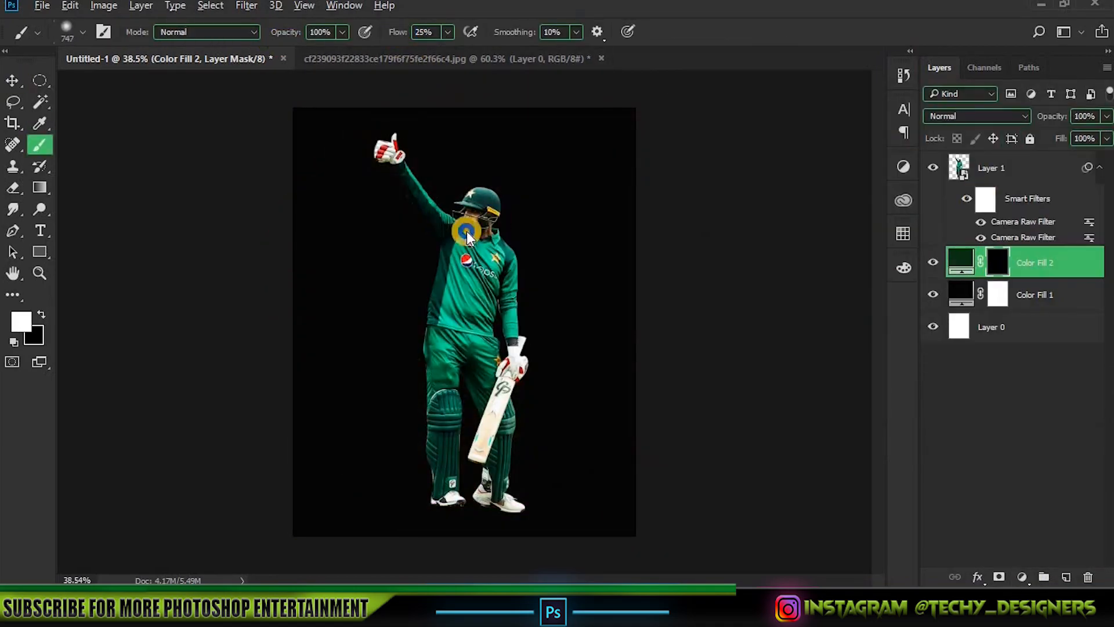
{"action": "mouse_move", "coordinate": [455, 327]}
{"action": "left_mouse_down"}
{"action": "mouse_move", "coordinate": [464, 299]}
{"action": "mouse_move", "coordinate": [474, 359]}
{"action": "left_mouse_up"}
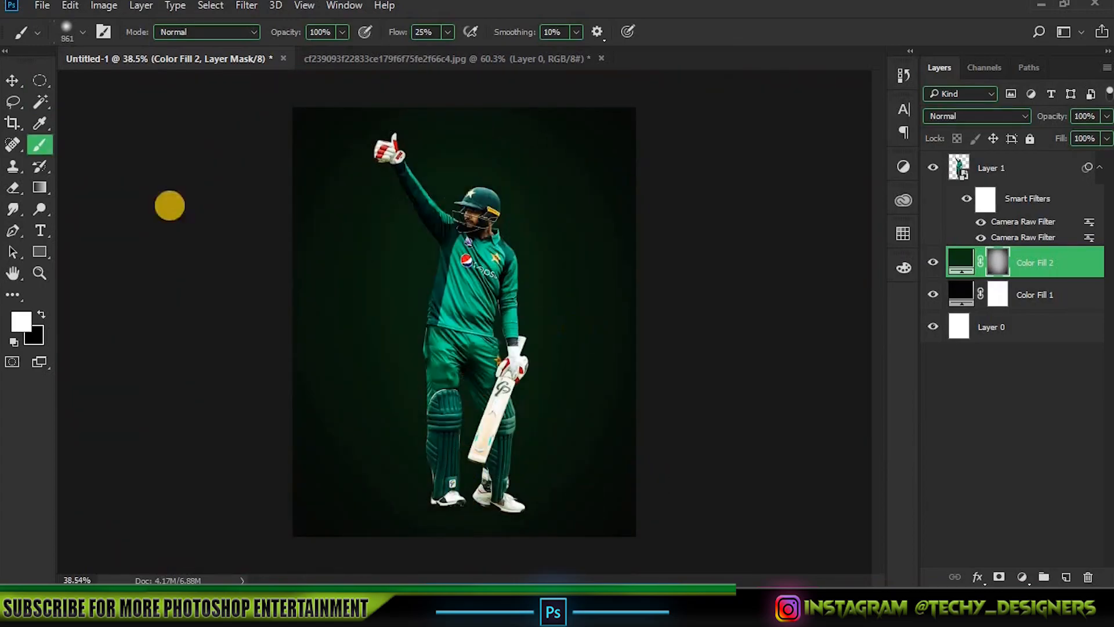
Add an Exposure adjustment clipped to the player layer and raise its exposure
{"action": "left_click", "coordinate": [13, 82]}
{"action": "scroll", "coordinate": [562, 240], "scroll_direction": "up", "scroll_amount": 9}
{"action": "scroll", "coordinate": [449, 232], "scroll_direction": "down", "scroll_amount": 8}
{"action": "left_click", "coordinate": [986, 171]}
{"action": "left_click", "coordinate": [1022, 577]}
{"action": "left_click", "coordinate": [994, 326]}
{"action": "left_click_drag", "start_coordinate": [808, 242], "coordinate": [841, 239]}
{"action": "left_click", "coordinate": [810, 429]}
{"action": "left_click", "coordinate": [928, 133]}
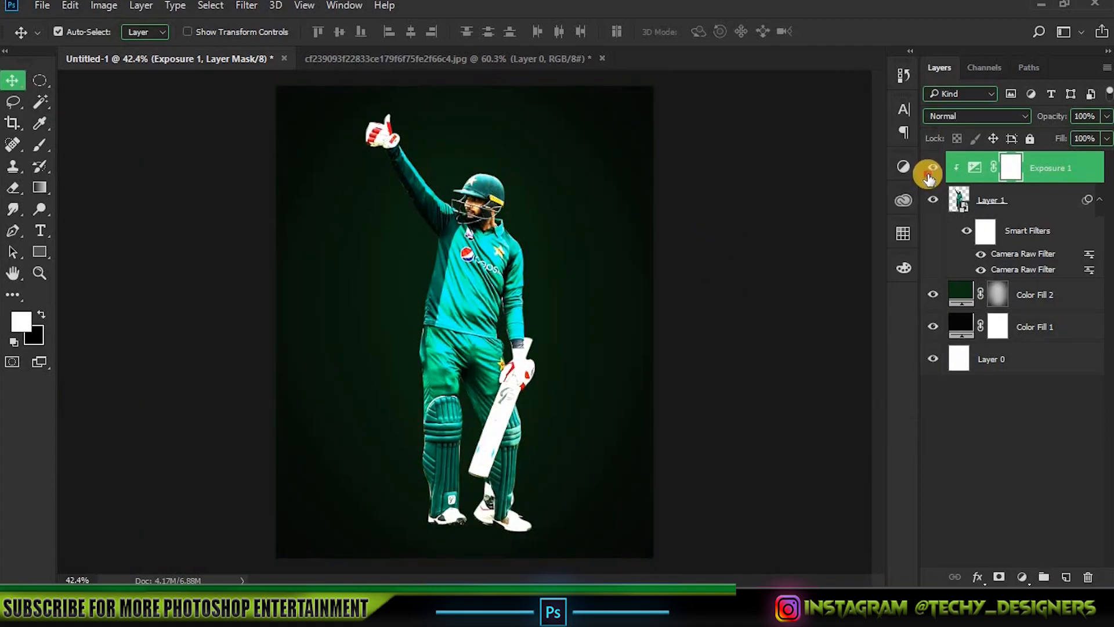
Invert the Exposure mask and paint highlights back onto the player's arm, helmet and body with a smaller soft brush
{"action": "key", "text": "ctrl+i"}
{"action": "key", "text": "b"}
{"action": "scroll", "coordinate": [495, 197], "scroll_direction": "up", "scroll_amount": 6}
{"action": "key", "text": "bracketleft"}
{"action": "key", "text": "bracketleft"}
{"action": "key", "text": "bracketleft"}
{"action": "key", "text": "bracketleft"}
{"action": "mouse_move", "coordinate": [496, 198]}
{"action": "left_mouse_down"}
{"action": "mouse_move", "coordinate": [480, 212]}
{"action": "mouse_move", "coordinate": [471, 150]}
{"action": "mouse_move", "coordinate": [531, 342]}
{"action": "left_mouse_up"}
{"action": "left_click_drag", "start_coordinate": [454, 403], "coordinate": [395, 302]}
{"action": "left_click_drag", "start_coordinate": [580, 437], "coordinate": [483, 212]}
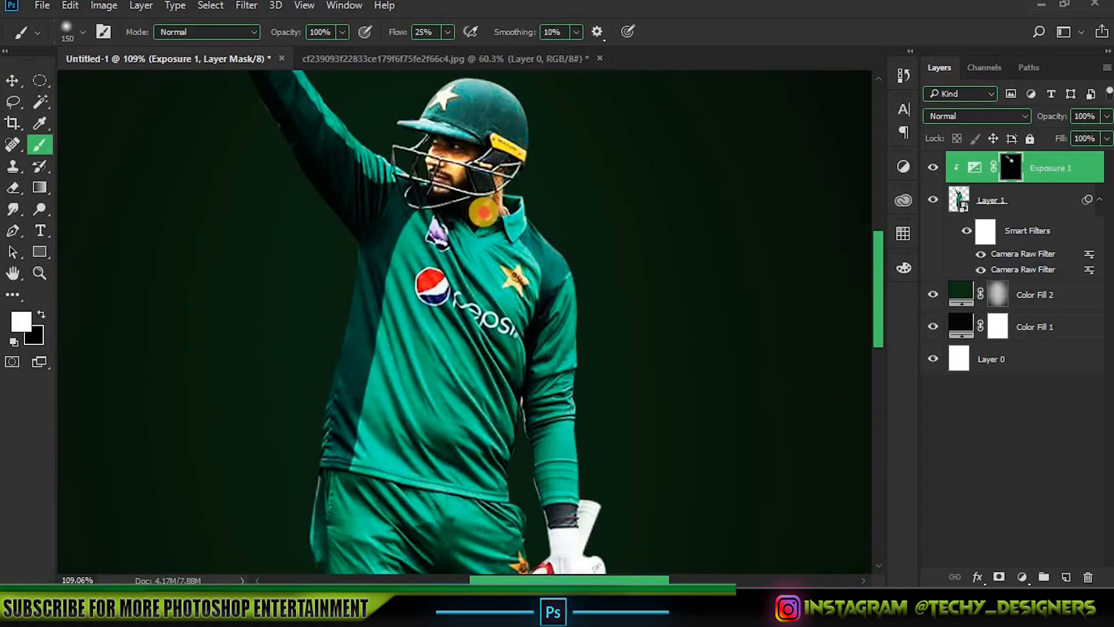
Compare the image with and without the Exposure effect, and paint more of it onto the player with a larger brush
{"action": "scroll", "coordinate": [490, 229], "scroll_direction": "down", "scroll_amount": 11}
{"action": "scroll", "coordinate": [485, 294], "scroll_direction": "up", "scroll_amount": 1}
{"action": "left_click", "coordinate": [932, 168]}
{"action": "left_click", "coordinate": [932, 168]}
{"action": "scroll", "coordinate": [510, 312], "scroll_direction": "up", "scroll_amount": 1}
{"action": "right_click", "coordinate": [513, 312], "text": "alt"}
{"action": "left_click", "coordinate": [467, 336]}
Combine the Exposure adjustment and the player layer into one smart object and check it by toggling its visibility
{"action": "left_click", "coordinate": [1004, 209], "text": "ctrl"}
{"action": "right_click", "coordinate": [1005, 208]}
{"action": "left_click", "coordinate": [740, 221]}
{"action": "left_click", "coordinate": [933, 169]}
{"action": "left_click", "coordinate": [933, 169]}
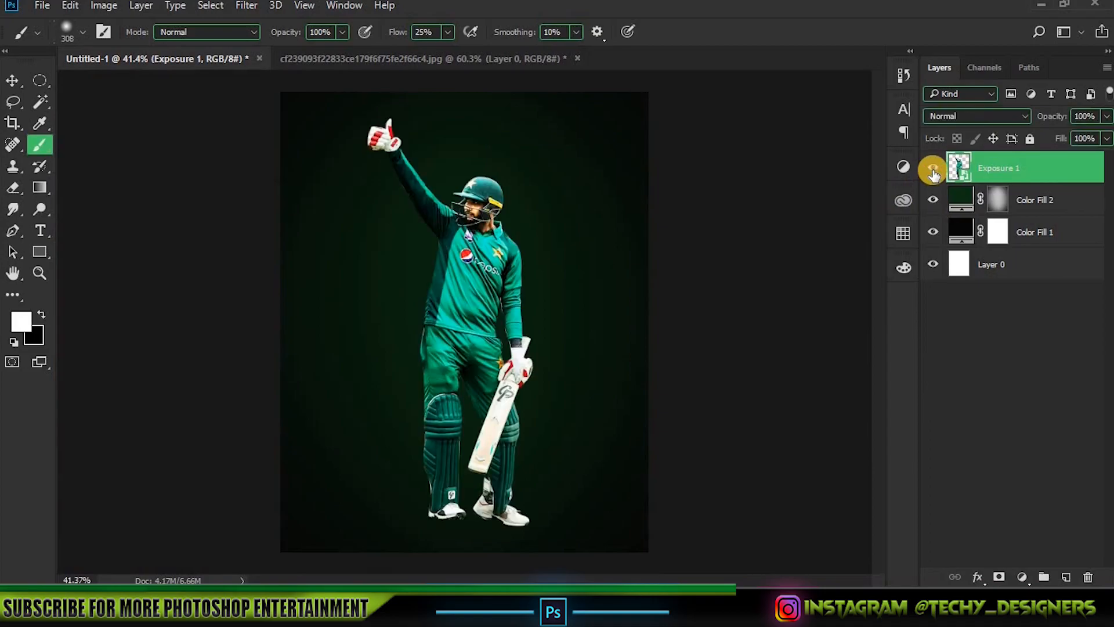
Add the text "imad" over the player in white 72 pt LEMON MILK Bold Italic
{"action": "key", "text": "t"}
{"action": "left_click", "coordinate": [371, 270]}
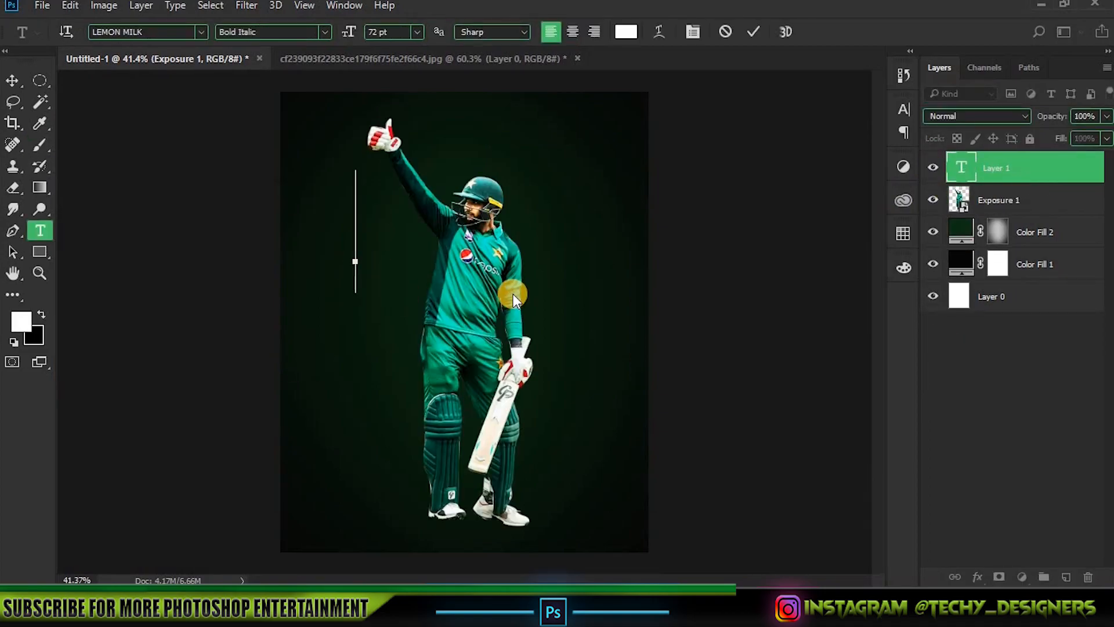
{"action": "type", "text": "IMAD"}
Try other fonts and LEMON MILK weights on the imad text, returning to Bold Italic
{"action": "key", "text": "ctrl+a"}
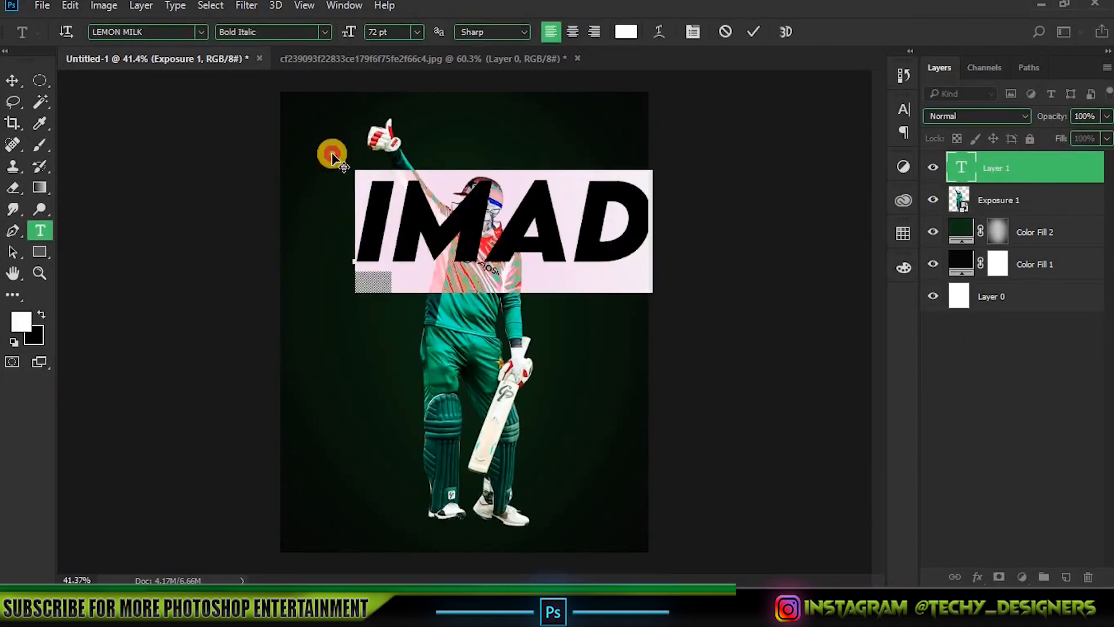
{"action": "left_click", "coordinate": [203, 34]}
{"action": "left_click", "coordinate": [902, 108]}
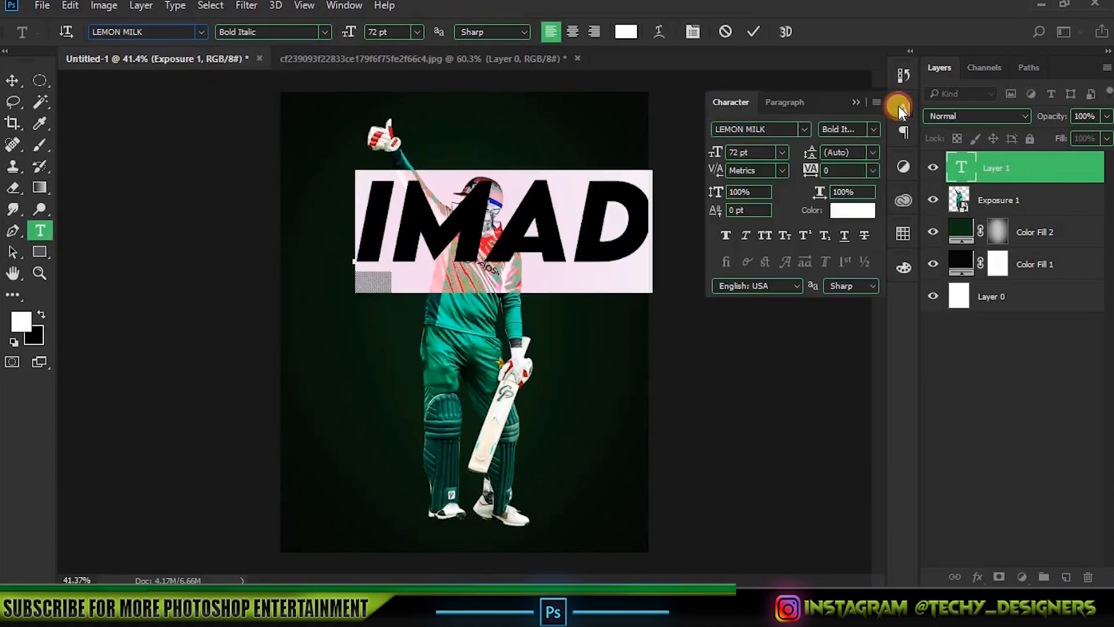
{"action": "left_click", "coordinate": [802, 127]}
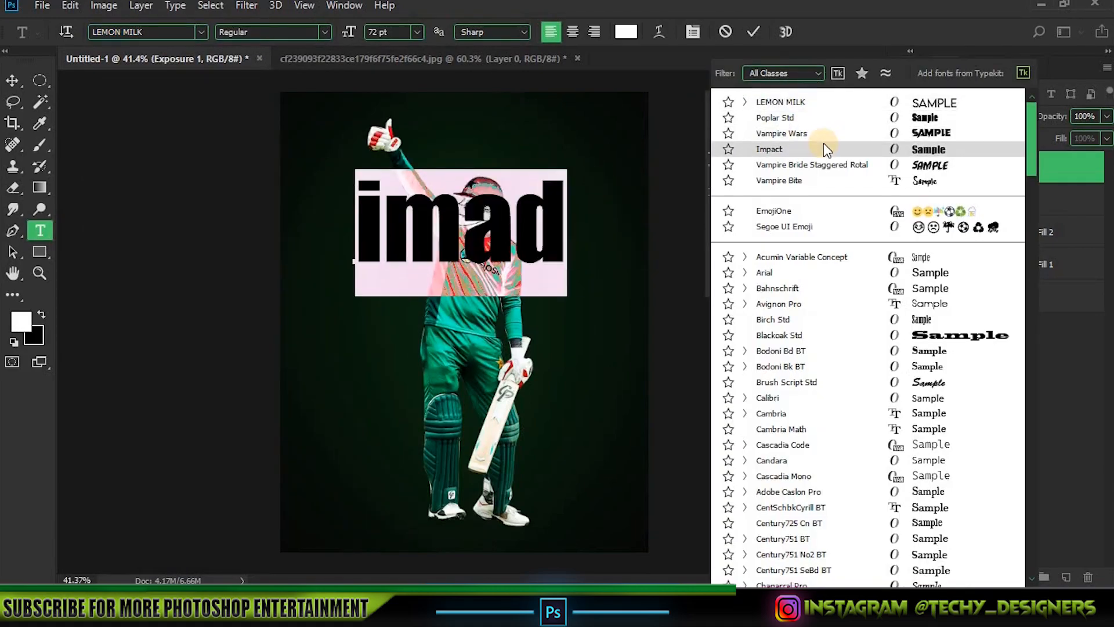
{"action": "left_click", "coordinate": [836, 103]}
{"action": "left_click", "coordinate": [874, 131]}
{"action": "left_click", "coordinate": [864, 141]}
{"action": "left_click", "coordinate": [873, 128]}
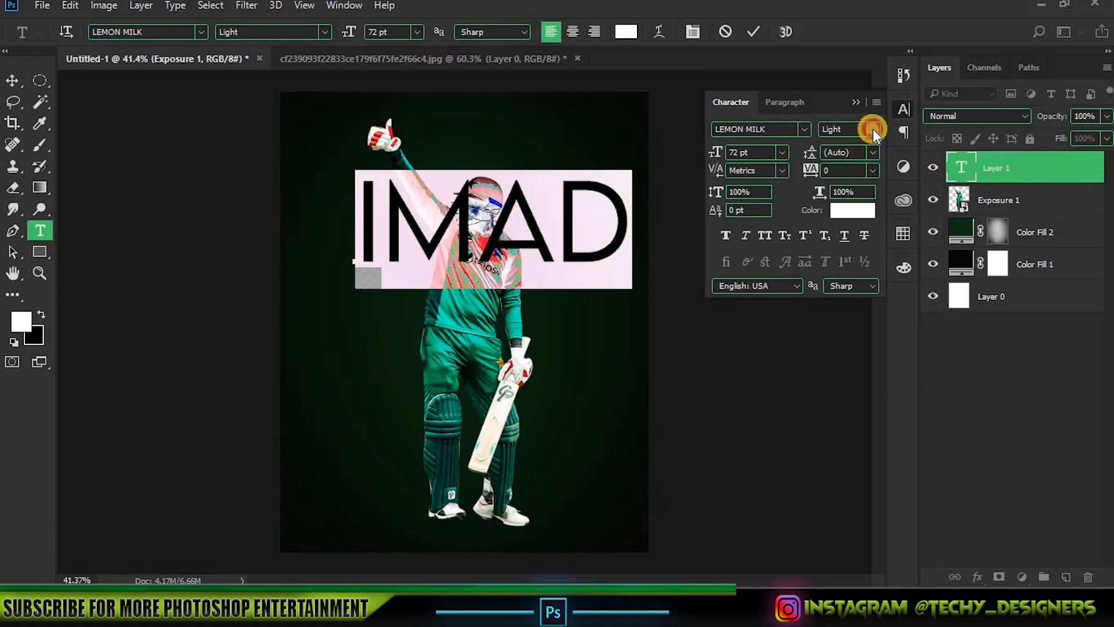
{"action": "left_click", "coordinate": [868, 149]}
{"action": "left_click", "coordinate": [873, 170]}
{"action": "left_click", "coordinate": [947, 385]}
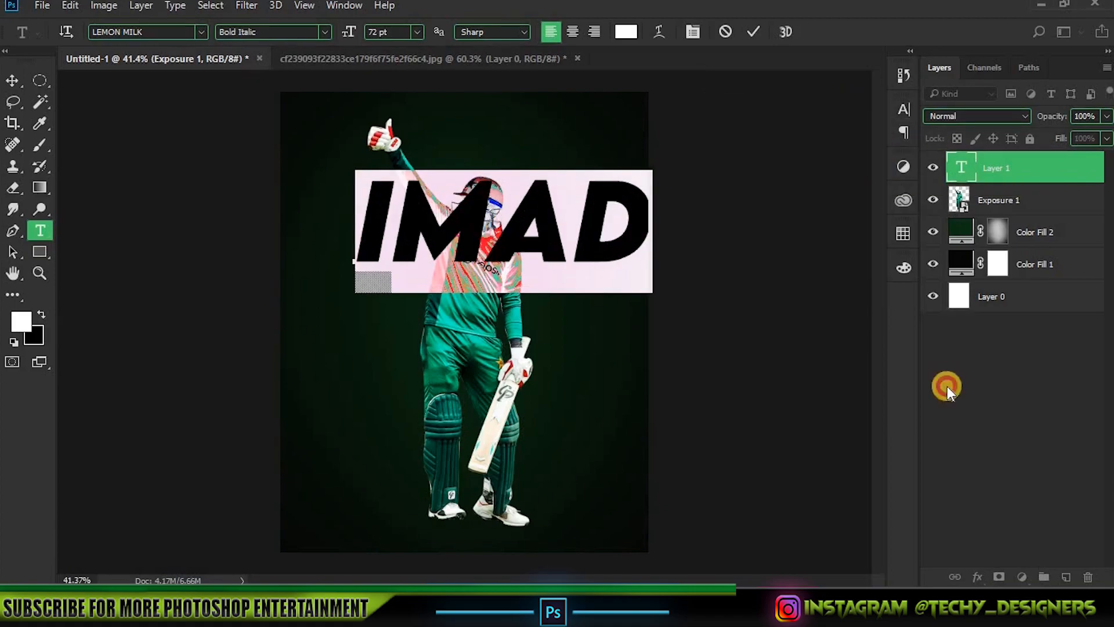
Rotate the imad text to run vertically, enlarge it to most of the poster's height, and slant and center it
{"action": "left_click", "coordinate": [1021, 161]}
{"action": "key", "text": "ctrl+t"}
{"action": "left_click_drag", "start_coordinate": [676, 300], "coordinate": [446, 414]}
{"action": "left_click_drag", "start_coordinate": [511, 314], "coordinate": [472, 319]}
{"action": "left_click_drag", "start_coordinate": [607, 343], "coordinate": [597, 355]}
{"action": "left_click_drag", "start_coordinate": [480, 327], "coordinate": [479, 469]}
{"action": "left_click_drag", "start_coordinate": [523, 243], "coordinate": [538, 139]}
{"action": "left_click_drag", "start_coordinate": [497, 252], "coordinate": [503, 252]}
{"action": "left_click_drag", "start_coordinate": [538, 341], "coordinate": [545, 341]}
{"action": "key", "text": "Return"}
Bring the player layer in front of the imad text, scale it to about 97.5% and shift it to the right
{"action": "left_click_drag", "start_coordinate": [982, 190], "coordinate": [998, 170]}
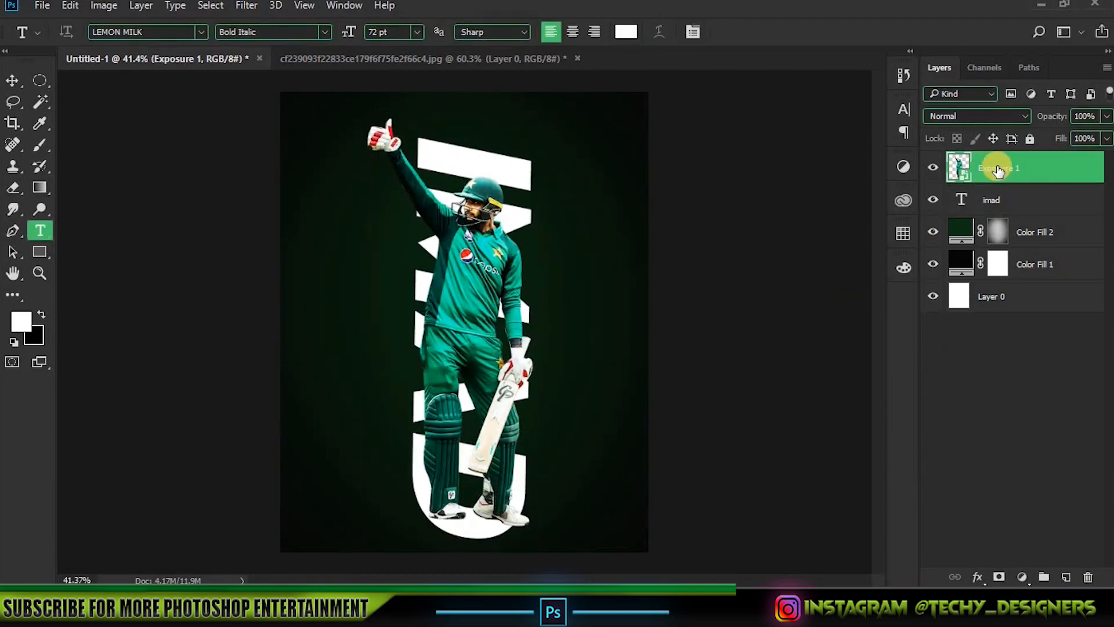
{"action": "key", "text": "ctrl+t"}
{"action": "left_click_drag", "start_coordinate": [652, 92], "coordinate": [647, 113]}
{"action": "key", "text": "shift+Up"}
{"action": "key", "text": "shift+Right"}
{"action": "key", "text": "shift+Right"}
{"action": "key", "text": "shift+Right"}
{"action": "key", "text": "shift+Right"}
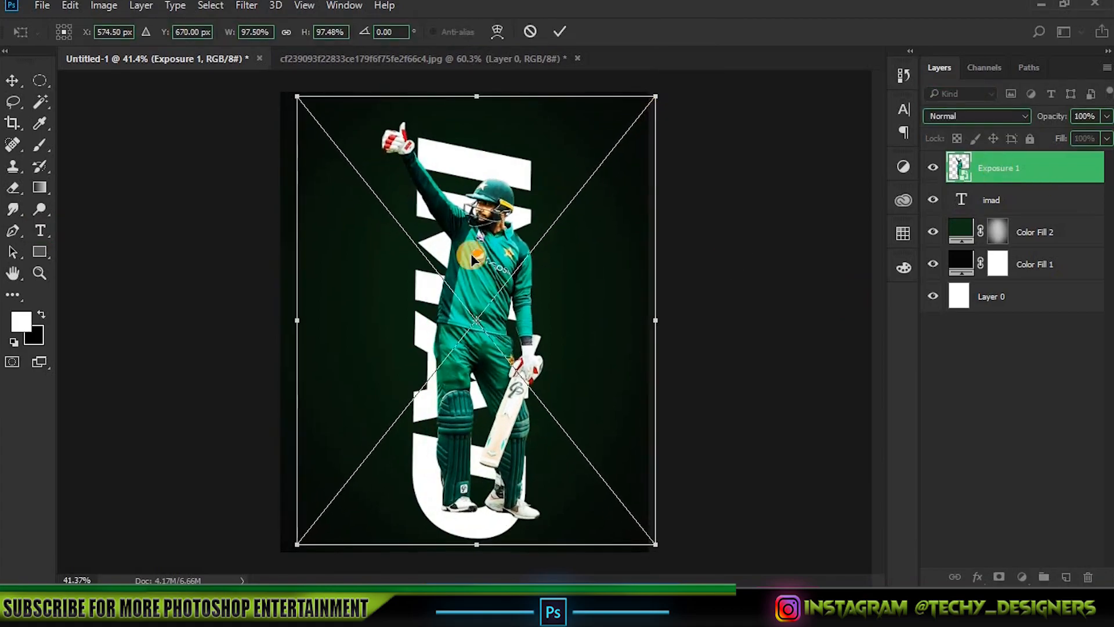
Move the player back left and down over the vertical text, to X 524.50 px and Y 684.00 px
{"action": "left_click_drag", "start_coordinate": [475, 256], "coordinate": [468, 248]}
{"action": "key", "text": "shift+Left"}
{"action": "key", "text": "shift+Left"}
{"action": "key", "text": "shift+Left"}
{"action": "key", "text": "shift+Down"}
{"action": "key", "text": "shift+Down"}
{"action": "key", "text": "shift+Down"}
{"action": "key", "text": "shift+Down"}
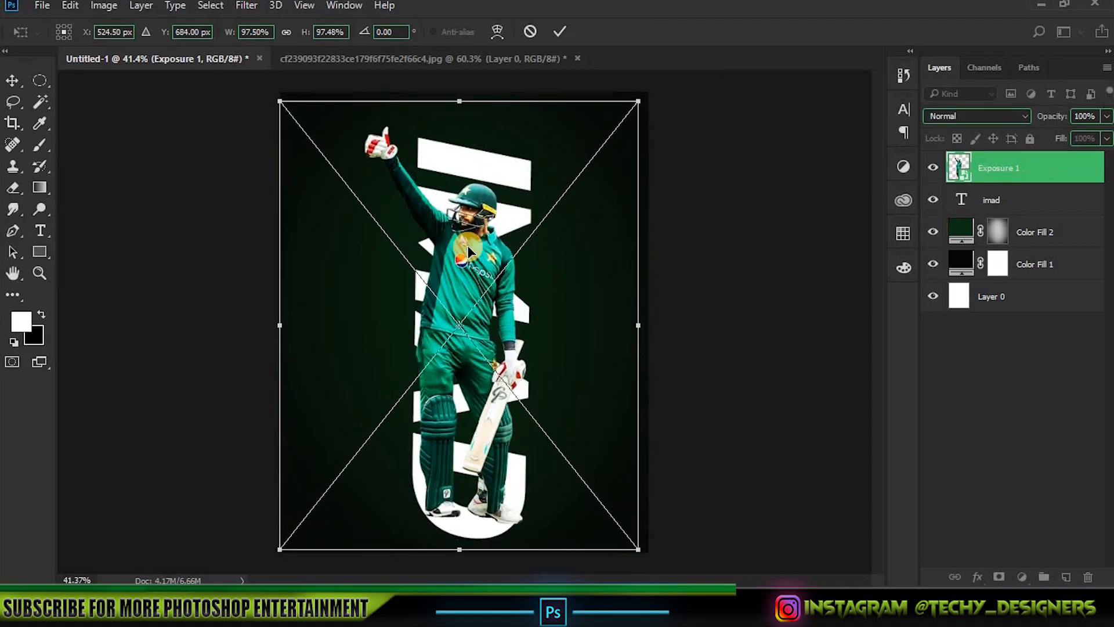
Enlarge the player to 98.89%, nudge him slightly left and apply the transformation
{"action": "left_click_drag", "start_coordinate": [639, 101], "coordinate": [644, 93]}
{"action": "key", "text": "Left"}
{"action": "key", "text": "Left"}
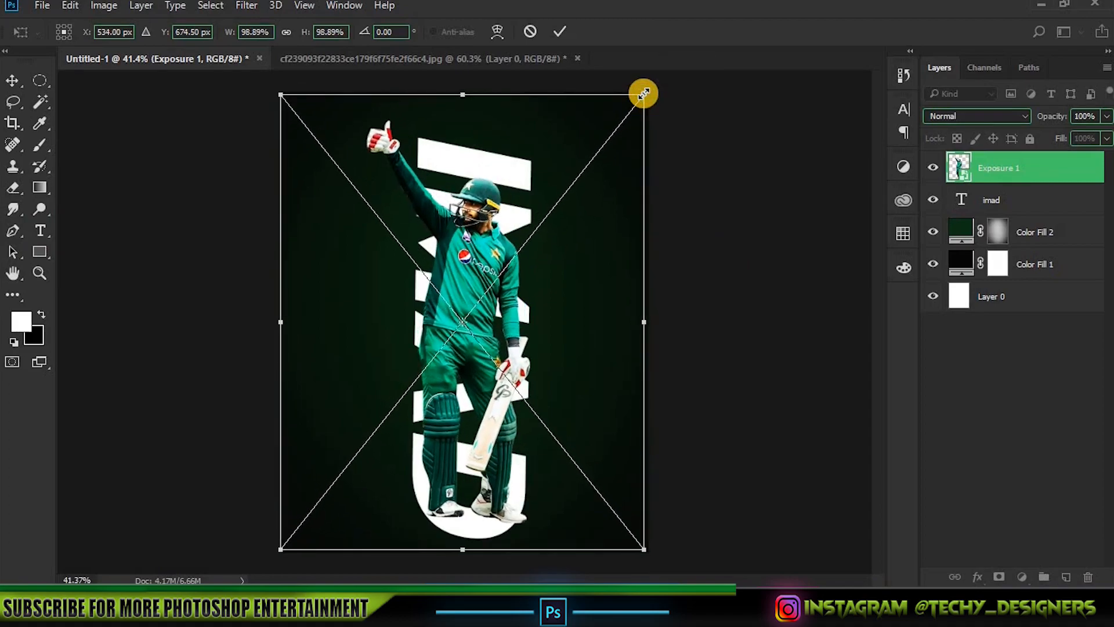
{"action": "key", "text": "Return"}
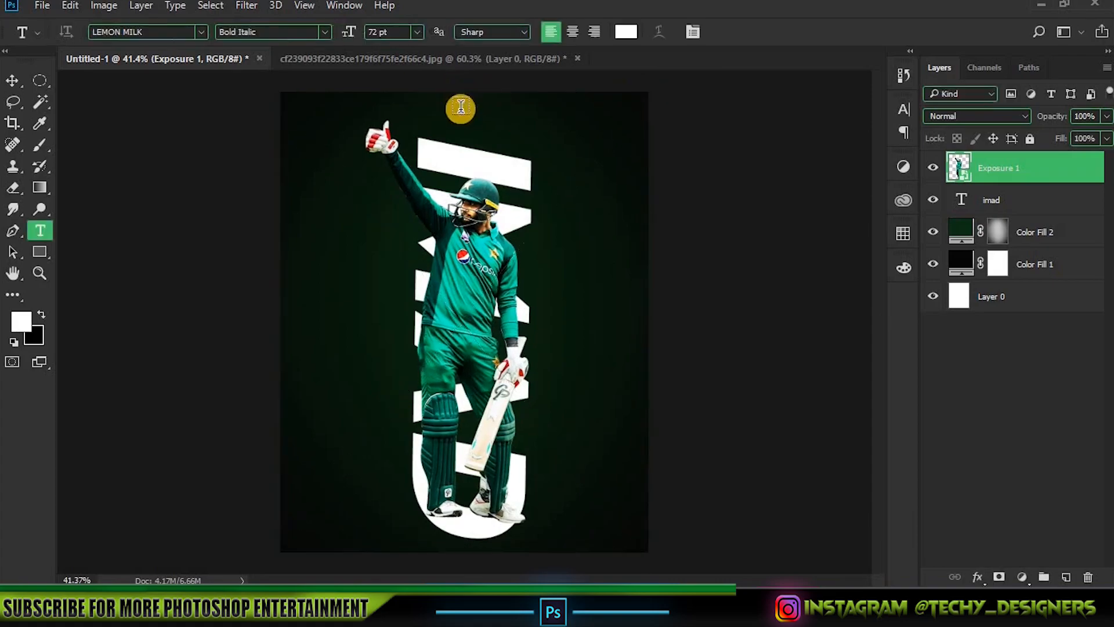
Select the player and imad text layers together, scale them down slightly, nudge them right and up, and apply the transformation
{"action": "left_click", "coordinate": [1011, 206], "text": "shift"}
{"action": "left_click", "coordinate": [12, 81]}
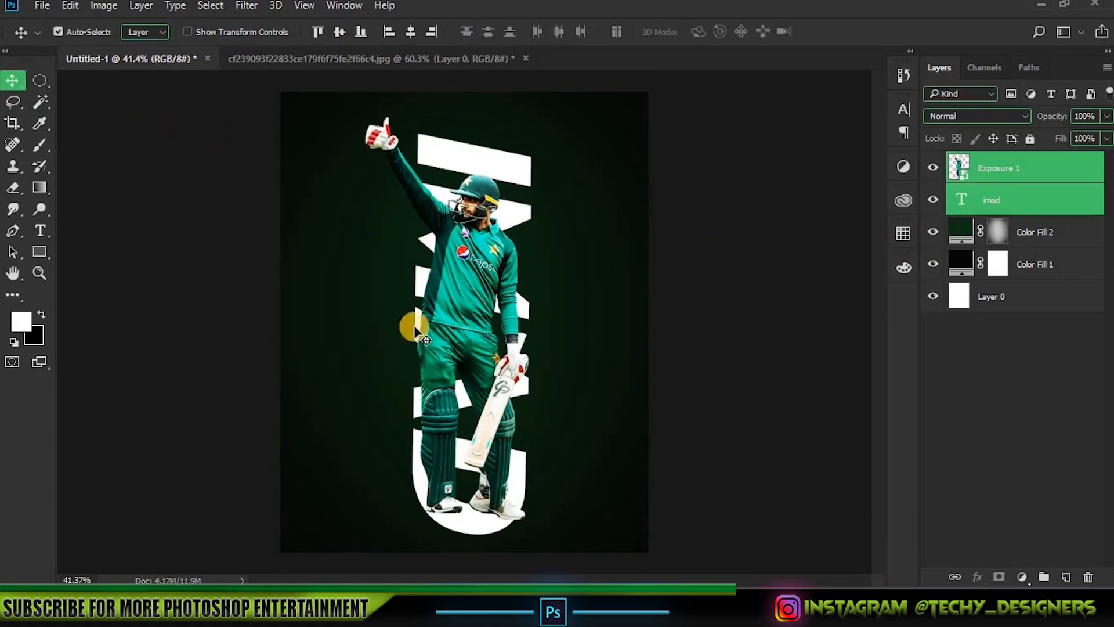
{"action": "key", "text": "ctrl+t"}
{"action": "left_click_drag", "start_coordinate": [531, 118], "coordinate": [527, 127]}
{"action": "key", "text": "Right"}
{"action": "key", "text": "Right"}
{"action": "key", "text": "Right"}
{"action": "key", "text": "Right"}
{"action": "key", "text": "Right"}
{"action": "key", "text": "Right"}
{"action": "key", "text": "Right"}
{"action": "key", "text": "Right"}
{"action": "key", "text": "Up"}
{"action": "key", "text": "Up"}
{"action": "key", "text": "Up"}
{"action": "key", "text": "Up"}
{"action": "key", "text": "Up"}
{"action": "key", "text": "Up"}
{"action": "key", "text": "Up"}
{"action": "key", "text": "Up"}
{"action": "key", "text": "Return"}
Fine-tune the joint position of the player and text with a small downward move and leftward nudges
{"action": "mouse_move", "coordinate": [479, 263]}
{"action": "left_mouse_down"}
{"action": "mouse_move", "coordinate": [480, 250]}
{"action": "mouse_move", "coordinate": [480, 266]}
{"action": "left_mouse_up"}
{"action": "key", "text": "Left"}
{"action": "key", "text": "Left"}
{"action": "key", "text": "Left"}
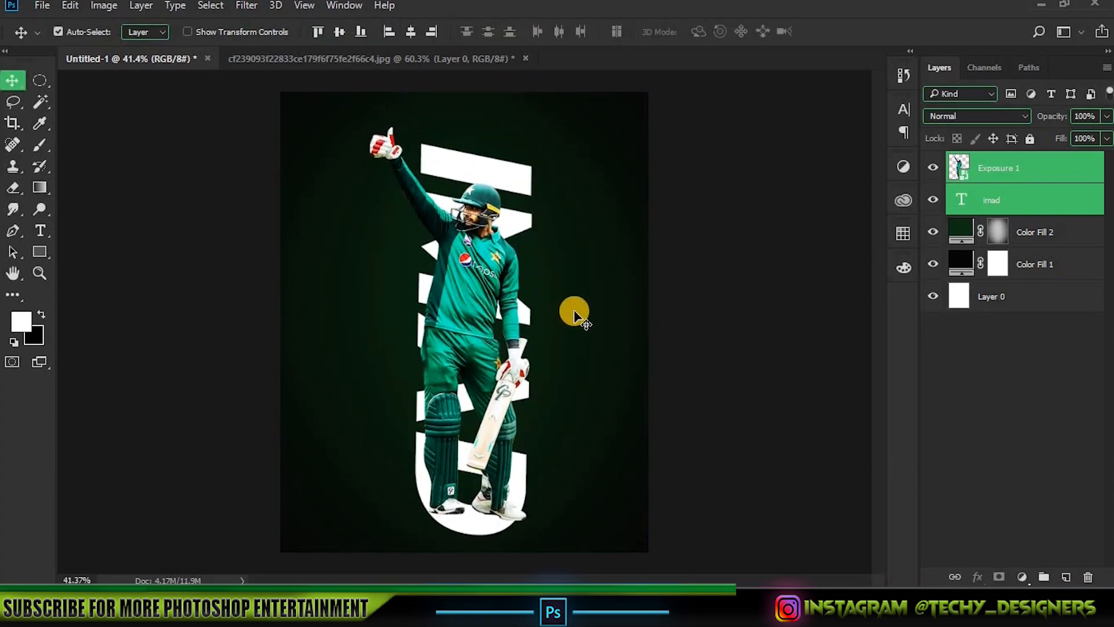
{"action": "left_click", "coordinate": [574, 313]}
{"action": "left_click", "coordinate": [791, 315]}
{"action": "right_click", "coordinate": [966, 209]}
{"action": "left_click", "coordinate": [897, 190]}
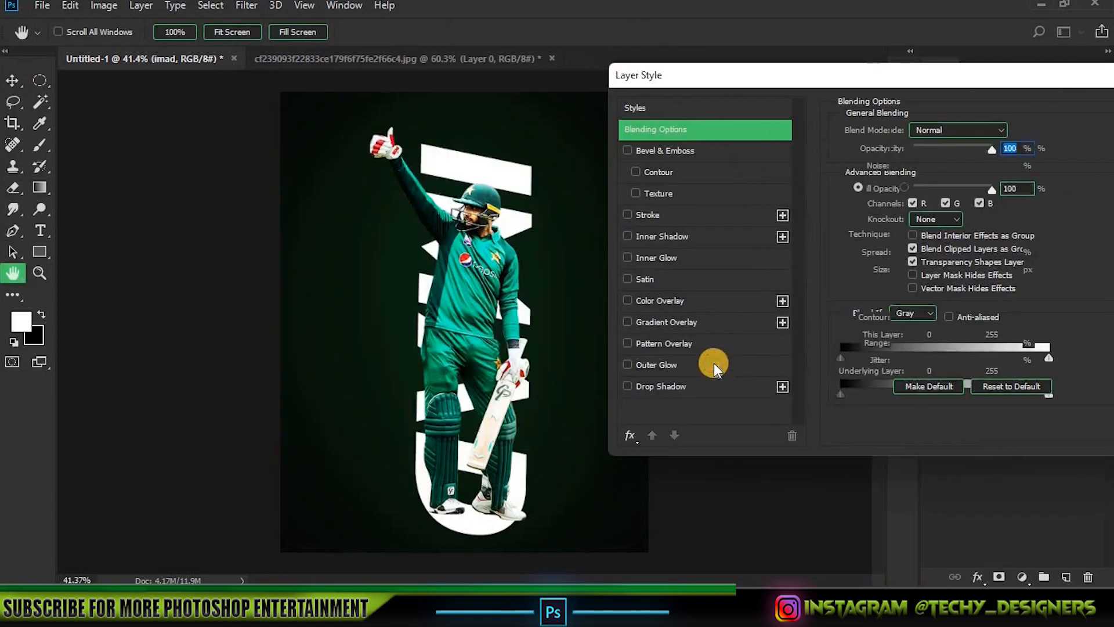
{"action": "left_click", "coordinate": [679, 260]}
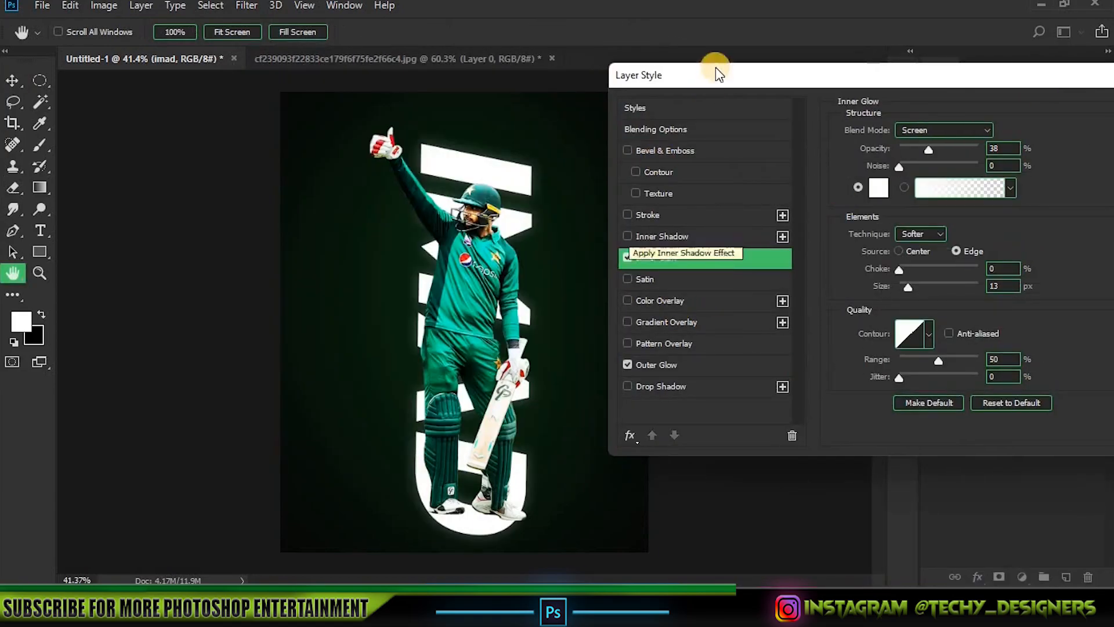
{"action": "left_click_drag", "start_coordinate": [715, 69], "coordinate": [647, 68]}
{"action": "left_click", "coordinate": [1079, 137]}
Recolor the vertical imad text from white to a dark green with hue 106°
{"action": "double_click", "coordinate": [962, 200]}
{"action": "left_click", "coordinate": [626, 32]}
{"action": "left_click", "coordinate": [907, 292]}
{"action": "left_click_drag", "start_coordinate": [855, 316], "coordinate": [866, 284]}
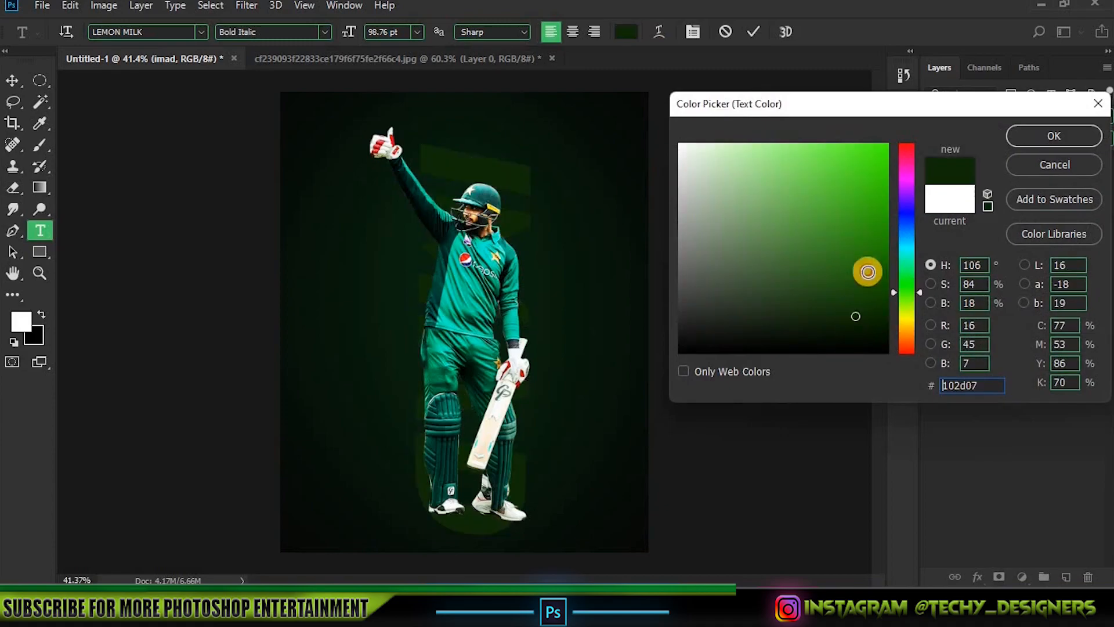
{"action": "left_click", "coordinate": [1067, 140]}
Add Inner Glow and Outer Glow effects to the imad text, slightly raising the white outer glow's opacity
{"action": "right_click", "coordinate": [967, 203]}
{"action": "left_click", "coordinate": [871, 195]}
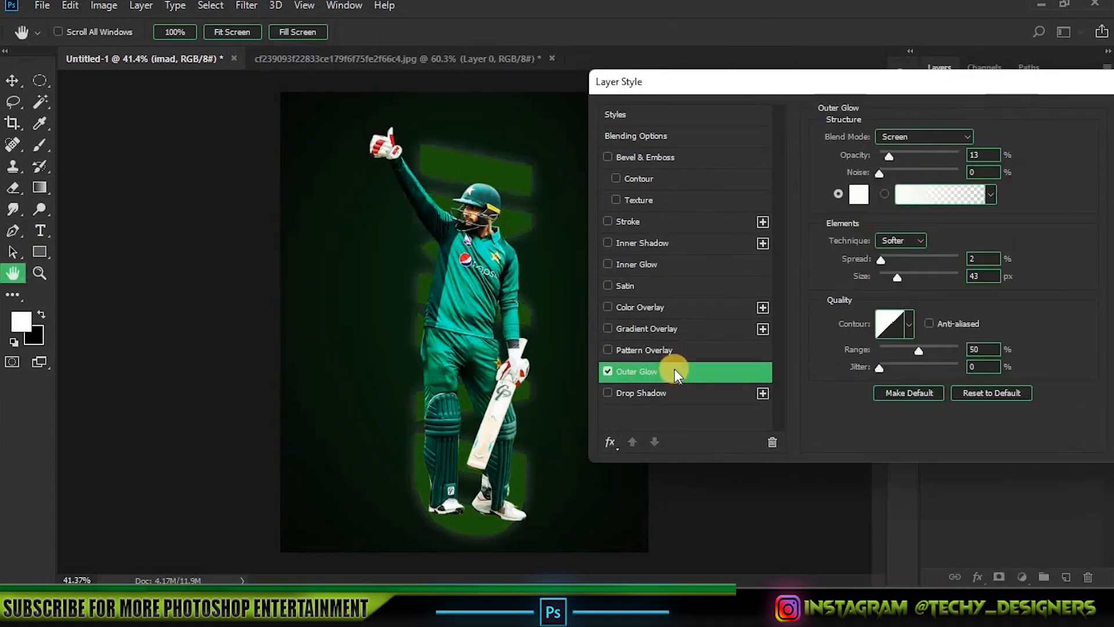
{"action": "left_click", "coordinate": [643, 261]}
{"action": "left_click", "coordinate": [651, 371]}
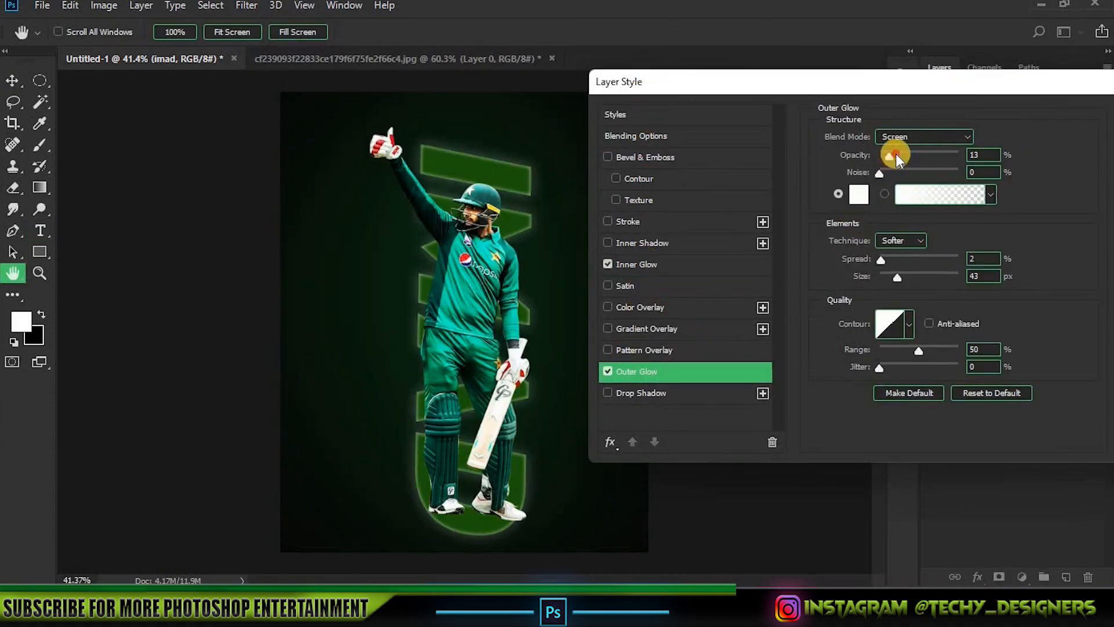
{"action": "left_click_drag", "start_coordinate": [894, 155], "coordinate": [898, 156]}
{"action": "left_click_drag", "start_coordinate": [1010, 82], "coordinate": [894, 82]}
{"action": "left_click", "coordinate": [1057, 115]}
Brighten the imad text color to a medium green of about #2a7a12
{"action": "double_click", "coordinate": [965, 199]}
{"action": "left_click", "coordinate": [628, 35]}
{"action": "left_click_drag", "start_coordinate": [864, 276], "coordinate": [860, 262]}
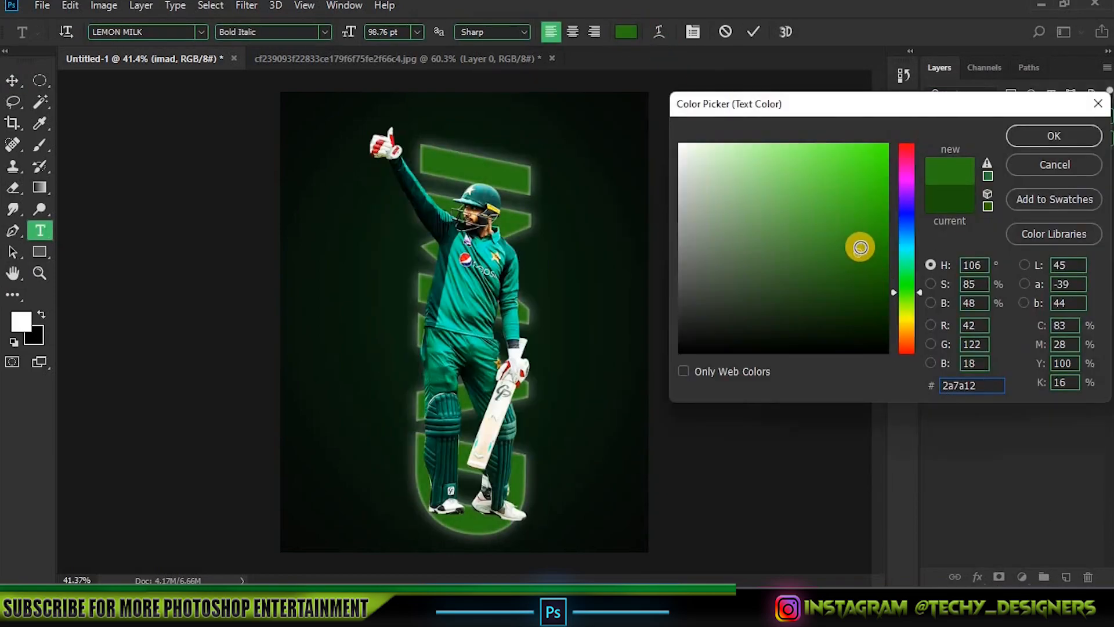
{"action": "left_click", "coordinate": [1020, 137]}
{"action": "left_click", "coordinate": [971, 495]}
{"action": "key", "text": "v"}
Check the player layer by toggling its visibility and clip it to the imad text layer
{"action": "left_click", "coordinate": [968, 175]}
{"action": "left_click", "coordinate": [933, 173]}
{"action": "left_click", "coordinate": [932, 173]}
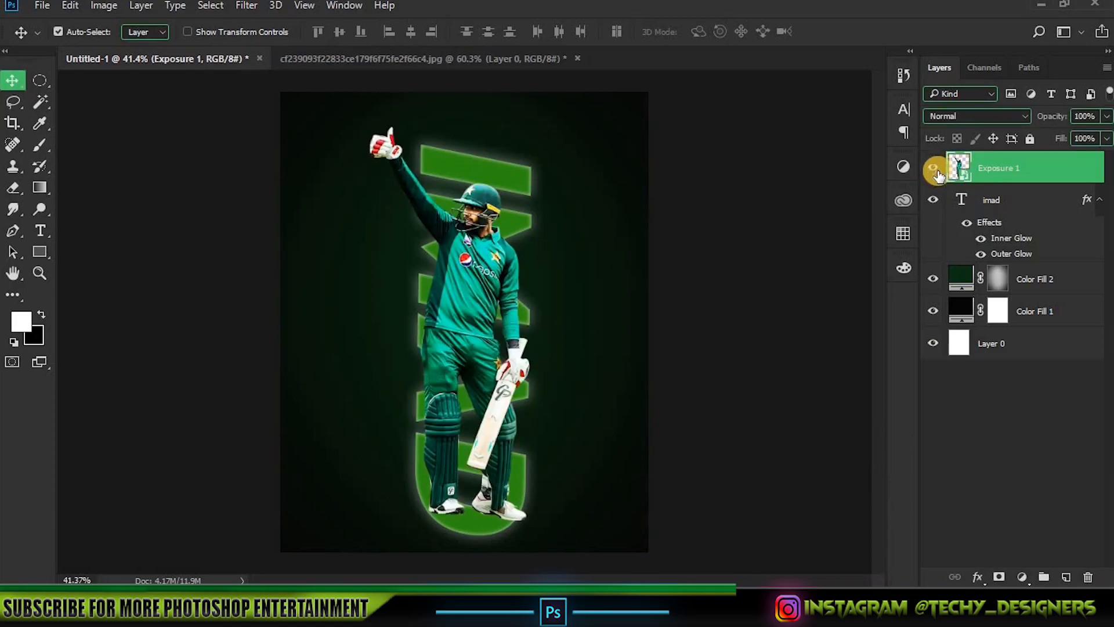
{"action": "left_click", "coordinate": [959, 185], "text": "alt"}
Duplicate the player layer and give the copy a layer mask inverted to black
{"action": "key", "text": "ctrl+j"}
{"action": "left_click", "coordinate": [1001, 576]}
{"action": "key", "text": "ctrl+i"}
Paint white on the player copy's mask to reveal his helmet, face and raised arm beyond the letters
{"action": "key", "text": "b"}
{"action": "mouse_move", "coordinate": [520, 267]}
{"action": "left_mouse_down"}
{"action": "mouse_move", "coordinate": [516, 206]}
{"action": "mouse_move", "coordinate": [439, 217]}
{"action": "left_mouse_up"}
{"action": "key", "text": "shift+0"}
{"action": "scroll", "coordinate": [496, 287], "scroll_direction": "up", "scroll_amount": 3}
{"action": "scroll", "coordinate": [465, 206], "scroll_direction": "up", "scroll_amount": 4}
{"action": "left_click_drag", "start_coordinate": [465, 215], "coordinate": [513, 192]}
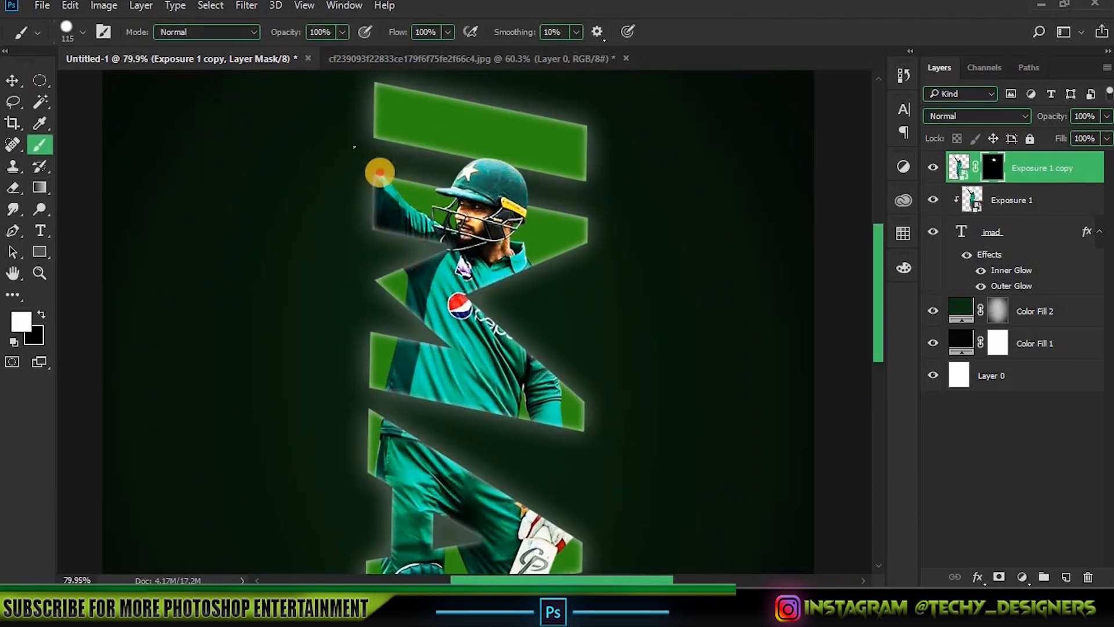
{"action": "left_click_drag", "start_coordinate": [378, 174], "coordinate": [368, 212]}
{"action": "left_click_drag", "start_coordinate": [342, 102], "coordinate": [388, 188]}
{"action": "left_click_drag", "start_coordinate": [386, 255], "coordinate": [362, 187]}
Reveal the lowered forearm, glove and bat handle on the mask, using black to tidy spill with a small brush
{"action": "left_click_drag", "start_coordinate": [596, 457], "coordinate": [577, 318]}
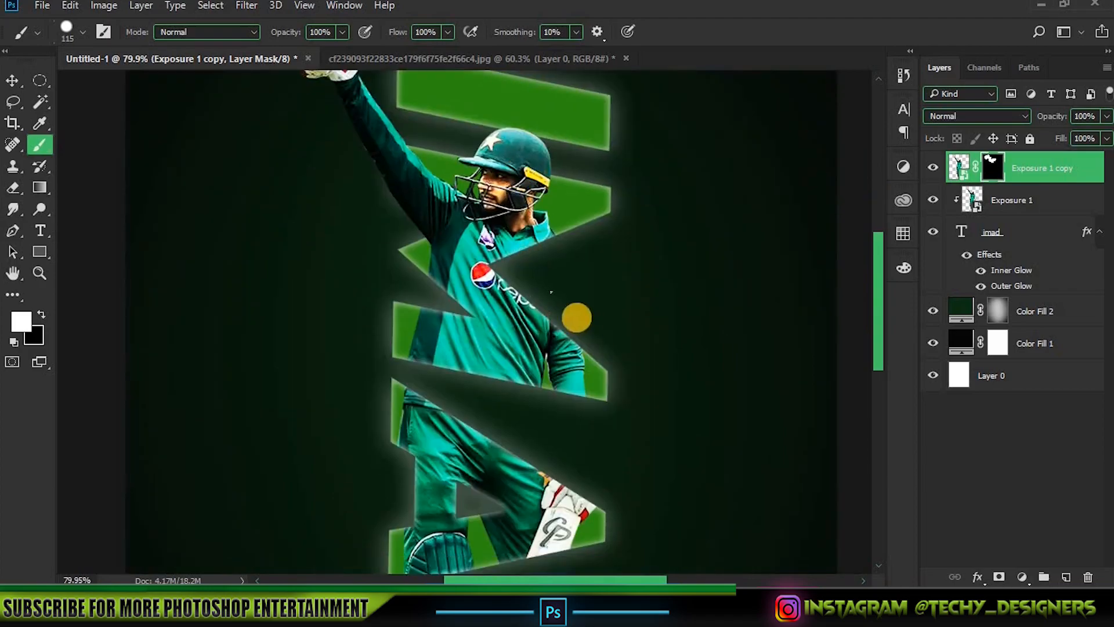
{"action": "scroll", "coordinate": [577, 318], "scroll_direction": "up", "scroll_amount": 2}
{"action": "left_click_drag", "start_coordinate": [565, 468], "coordinate": [547, 291]}
{"action": "mouse_move", "coordinate": [546, 220]}
{"action": "left_mouse_down"}
{"action": "mouse_move", "coordinate": [541, 298]}
{"action": "mouse_move", "coordinate": [582, 348]}
{"action": "left_mouse_up"}
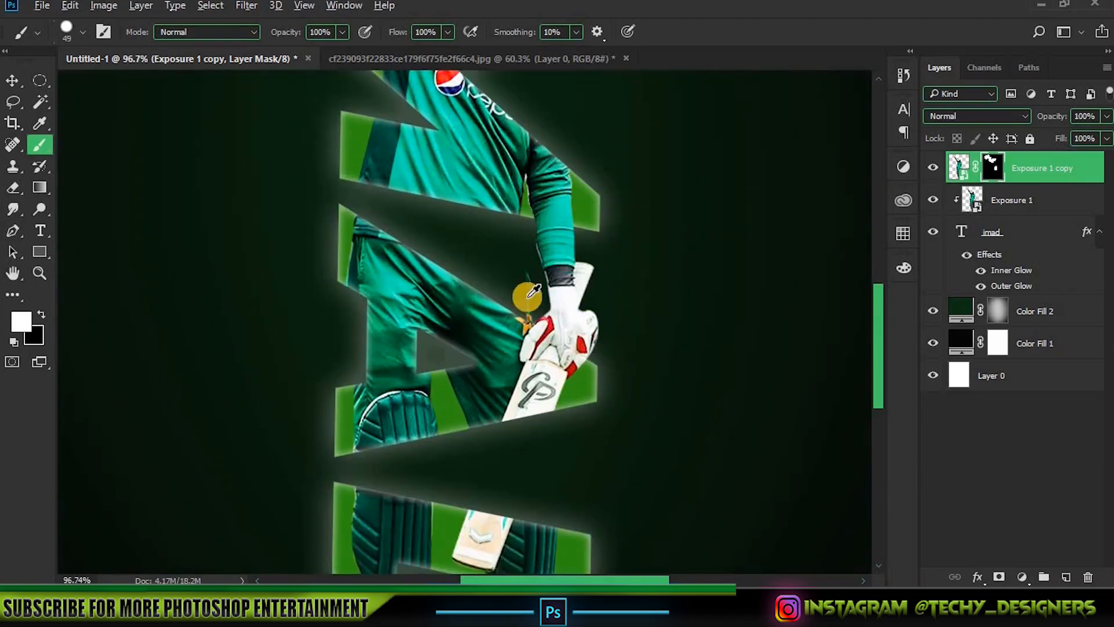
{"action": "scroll", "coordinate": [531, 293], "scroll_direction": "up", "scroll_amount": 2}
{"action": "key", "text": "x"}
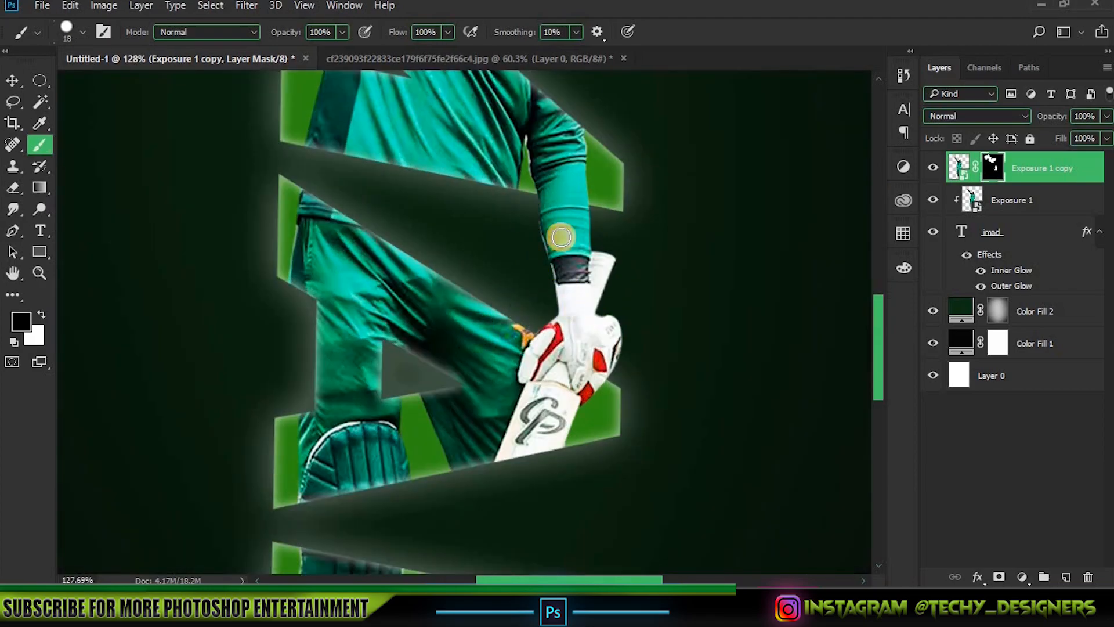
{"action": "scroll", "coordinate": [605, 257], "scroll_direction": "down", "scroll_amount": 9}
{"action": "scroll", "coordinate": [481, 424], "scroll_direction": "up", "scroll_amount": 4}
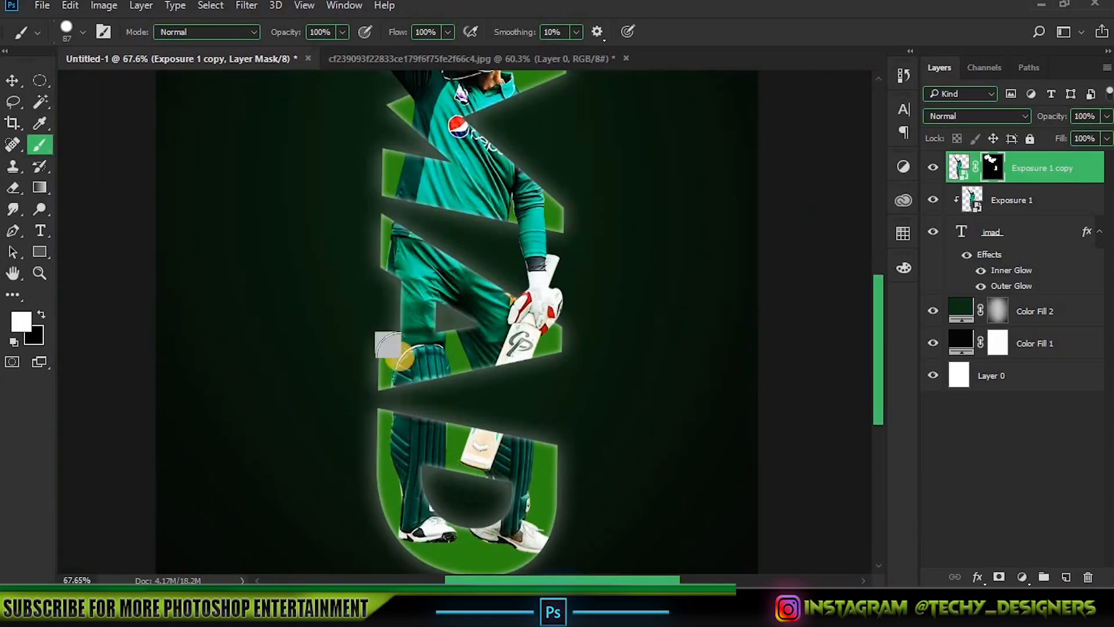
Paint white on the mask to reveal the full bat and the padded leg behind it
{"action": "left_click_drag", "start_coordinate": [499, 472], "coordinate": [528, 360]}
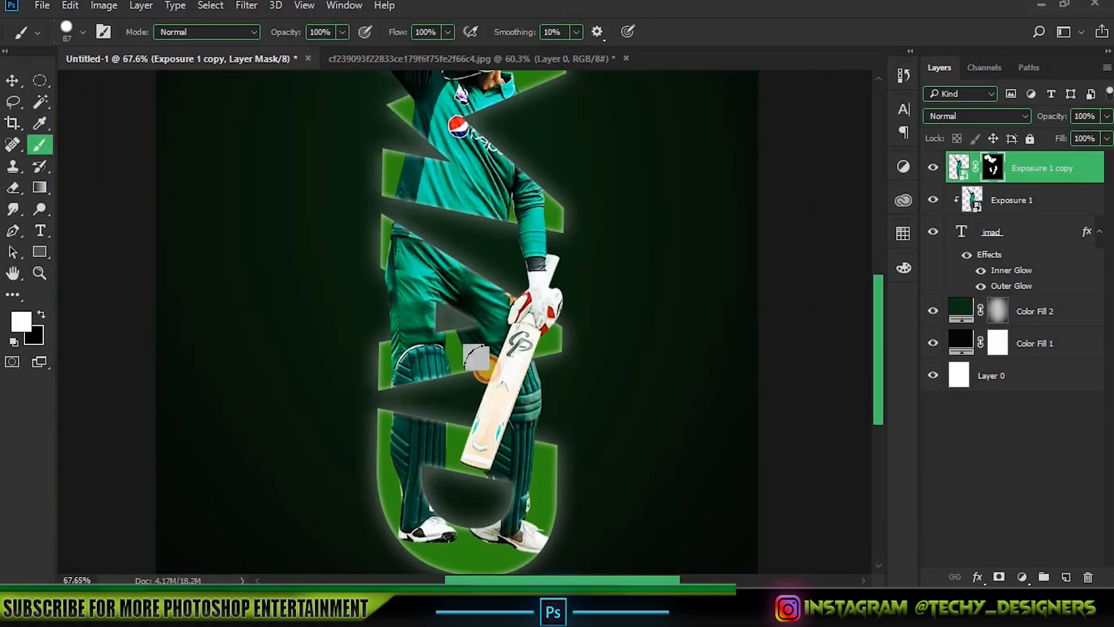
{"action": "left_click_drag", "start_coordinate": [512, 477], "coordinate": [525, 530]}
{"action": "scroll", "coordinate": [520, 470], "scroll_direction": "down", "scroll_amount": 2}
Reduce the brush to 48 px and reveal the shoes outside the letter D on the mask
{"action": "scroll", "coordinate": [510, 420], "scroll_direction": "up", "scroll_amount": 5}
{"action": "key", "text": "bracketleft"}
{"action": "key", "text": "bracketleft"}
{"action": "key", "text": "bracketleft"}
{"action": "key", "text": "bracketleft"}
{"action": "key", "text": "bracketleft"}
{"action": "key", "text": "bracketleft"}
{"action": "left_click_drag", "start_coordinate": [580, 456], "coordinate": [467, 473]}
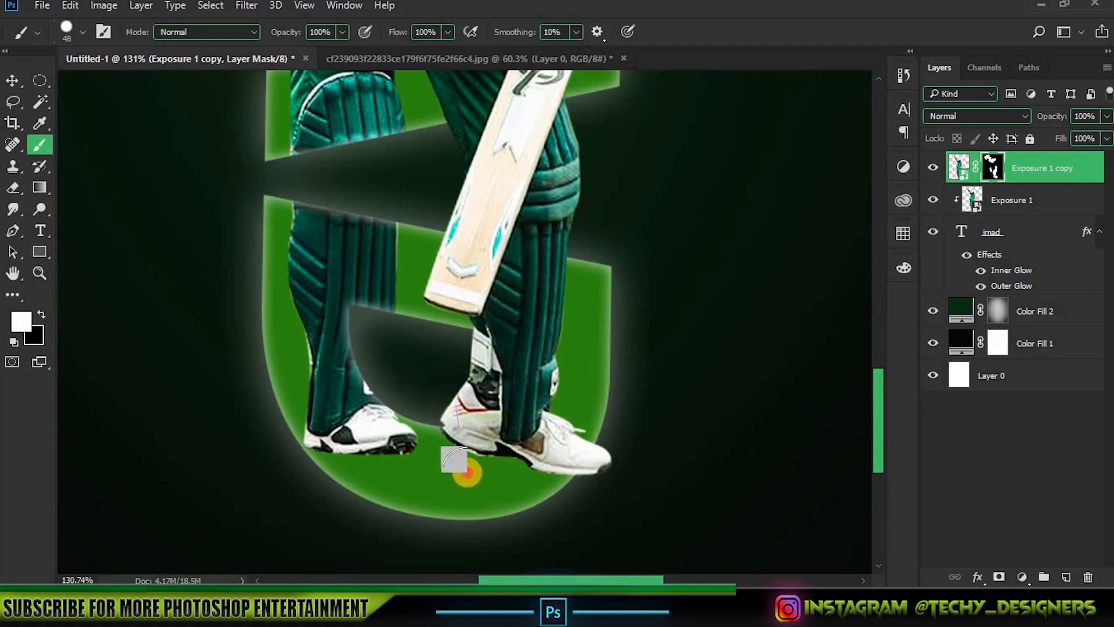
{"action": "scroll", "coordinate": [423, 471], "scroll_direction": "down", "scroll_amount": 8}
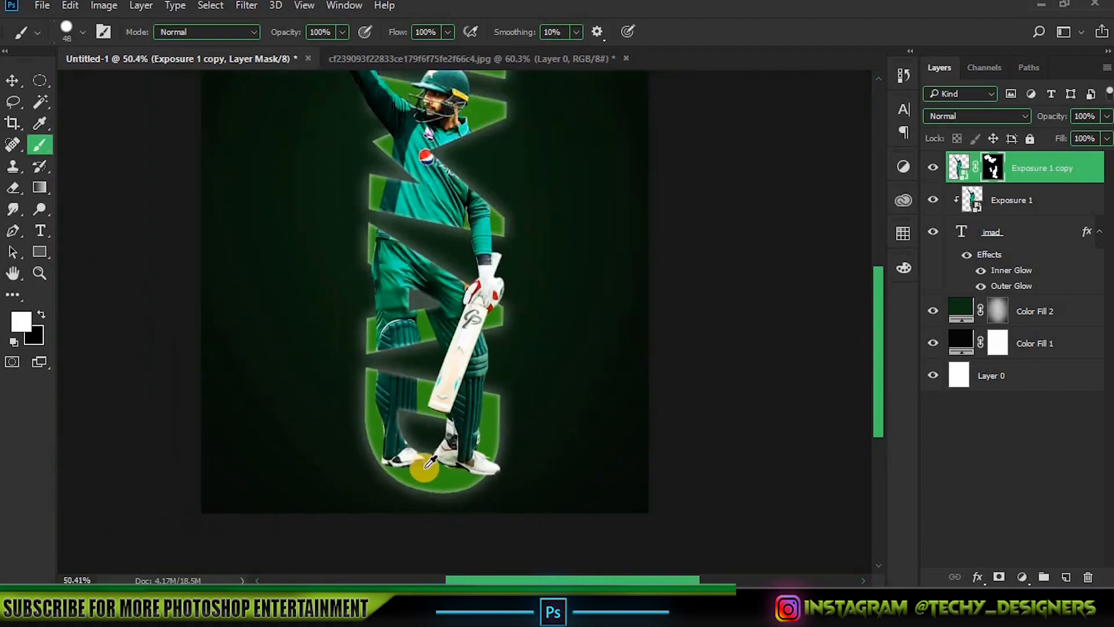
{"action": "scroll", "coordinate": [258, 429], "scroll_direction": "down", "scroll_amount": 1}
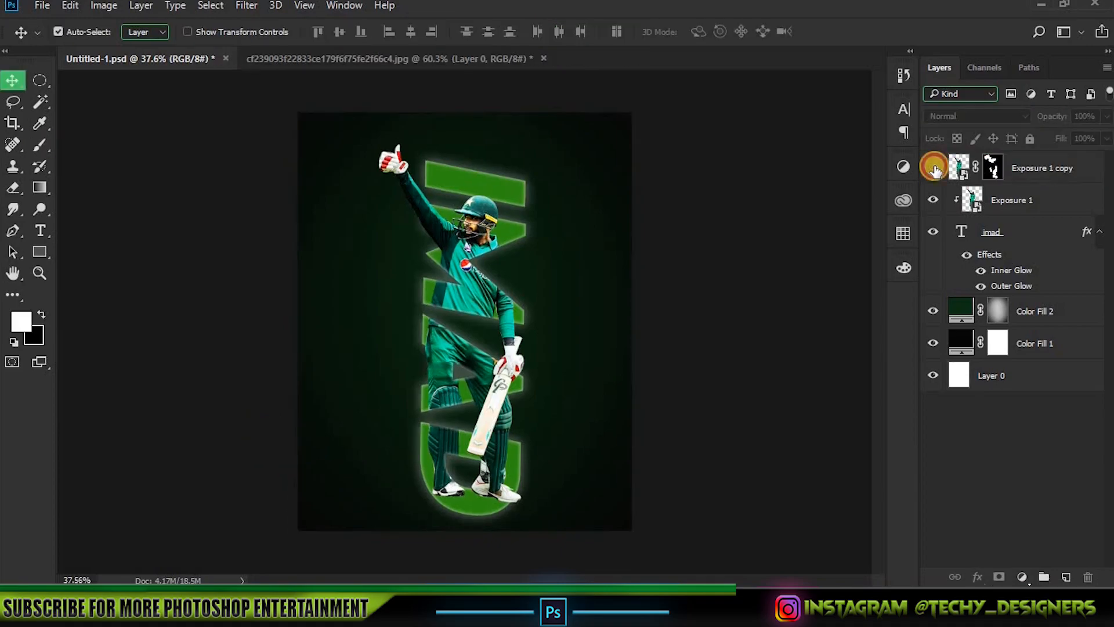
Open upper pic.jpg and begin a Pen path along the face profile from the hairline down past the nose and lips
{"action": "left_click", "coordinate": [42, 5]}
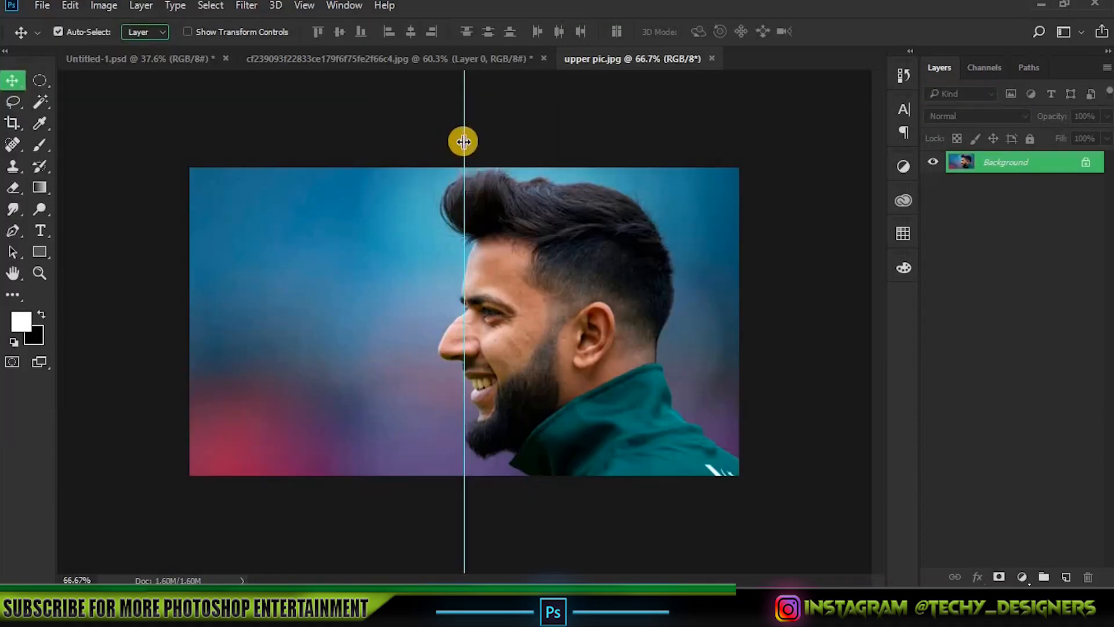
{"action": "key", "text": "p"}
{"action": "scroll", "coordinate": [512, 241], "scroll_direction": "up", "scroll_amount": 5}
{"action": "left_click", "coordinate": [430, 241]}
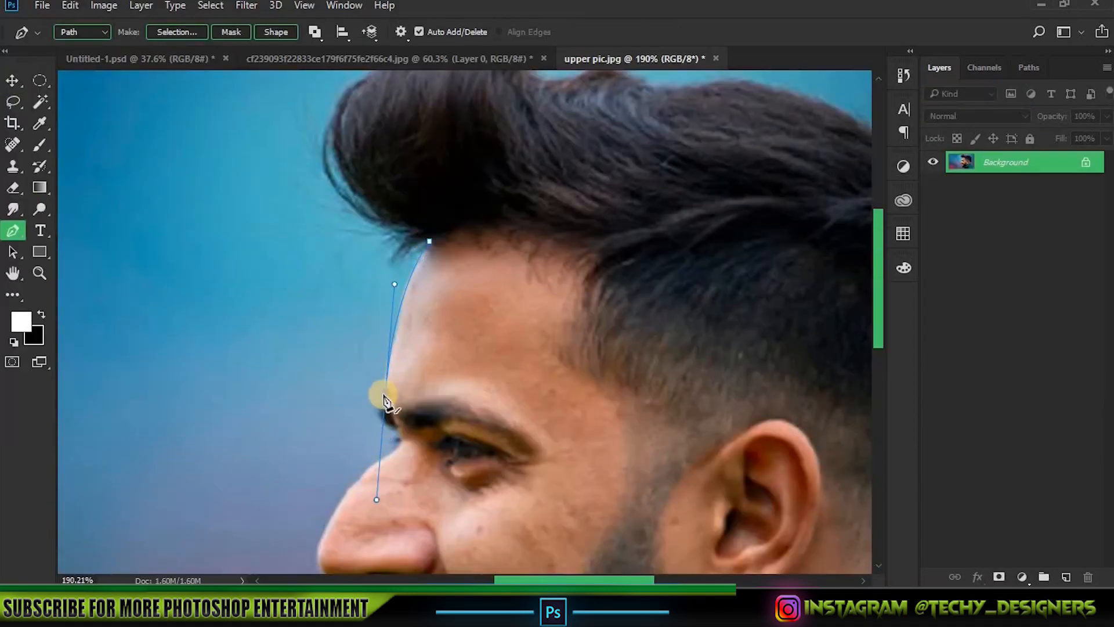
{"action": "left_click_drag", "start_coordinate": [386, 400], "coordinate": [391, 423]}
{"action": "scroll", "coordinate": [405, 268], "scroll_direction": "down", "scroll_amount": 1}
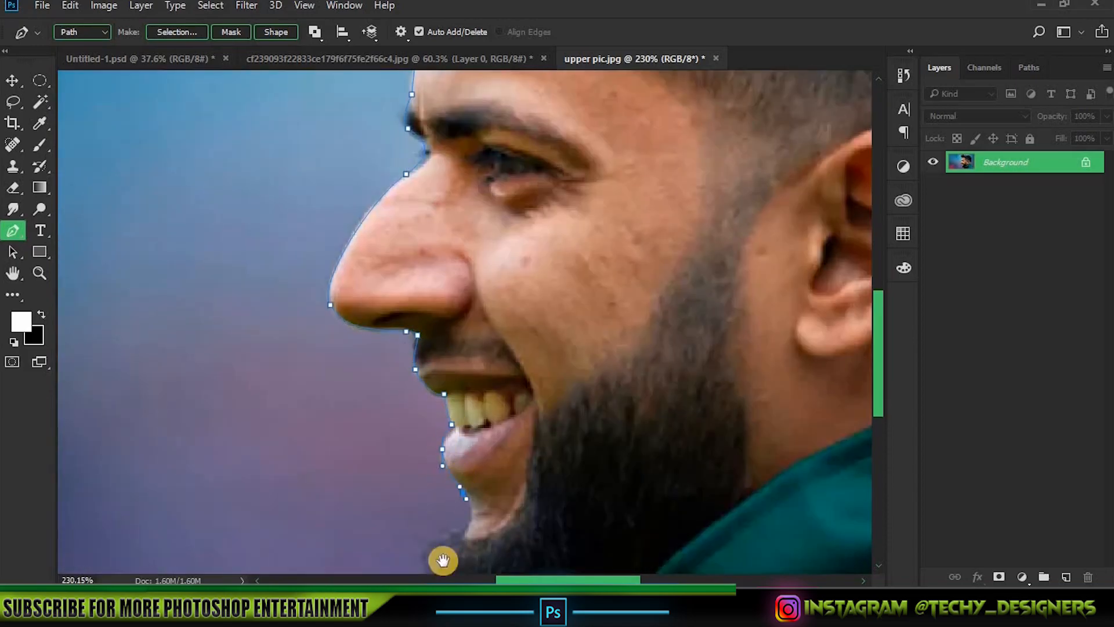
Extend the path loosely around the beard, below the image's lower edge and up along the jacket collar
{"action": "left_click_drag", "start_coordinate": [444, 560], "coordinate": [443, 407]}
{"action": "left_click", "coordinate": [466, 374]}
{"action": "left_click", "coordinate": [406, 394]}
{"action": "left_click_drag", "start_coordinate": [516, 543], "coordinate": [405, 357]}
{"action": "left_click", "coordinate": [478, 323]}
{"action": "scroll", "coordinate": [587, 472], "scroll_direction": "down", "scroll_amount": 4}
{"action": "left_click", "coordinate": [744, 478]}
{"action": "scroll", "coordinate": [578, 374], "scroll_direction": "up", "scroll_amount": 4}
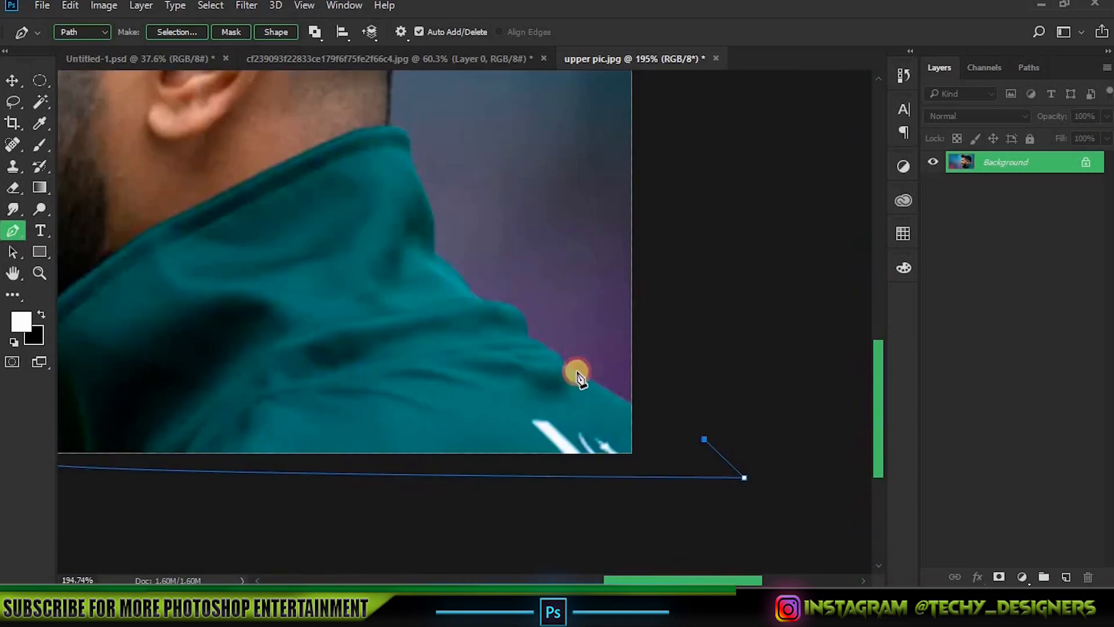
{"action": "left_click", "coordinate": [436, 250]}
{"action": "scroll", "coordinate": [412, 165], "scroll_direction": "up", "scroll_amount": 3}
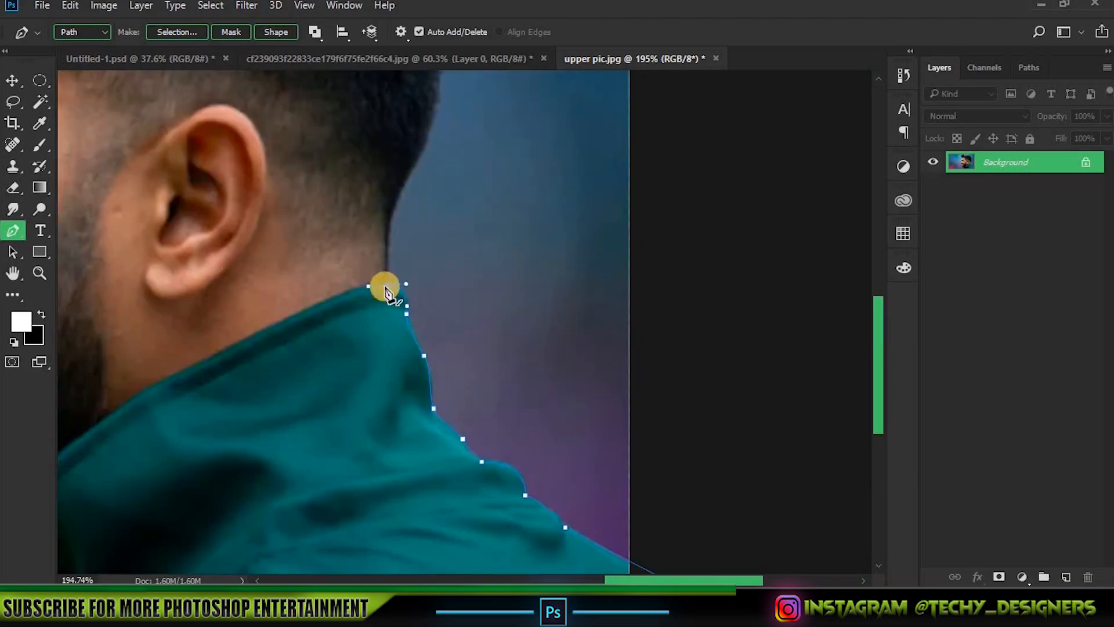
Continue the path up the back of the head, loosely around the hair, and close it at the hairline
{"action": "left_click", "coordinate": [387, 226]}
{"action": "scroll", "coordinate": [371, 123], "scroll_direction": "down", "scroll_amount": 3}
{"action": "left_click", "coordinate": [434, 329]}
{"action": "left_click", "coordinate": [406, 168]}
{"action": "left_click_drag", "start_coordinate": [405, 163], "coordinate": [596, 360]}
{"action": "left_click_drag", "start_coordinate": [390, 275], "coordinate": [225, 280]}
{"action": "left_click", "coordinate": [178, 250]}
{"action": "left_click_drag", "start_coordinate": [225, 275], "coordinate": [463, 258]}
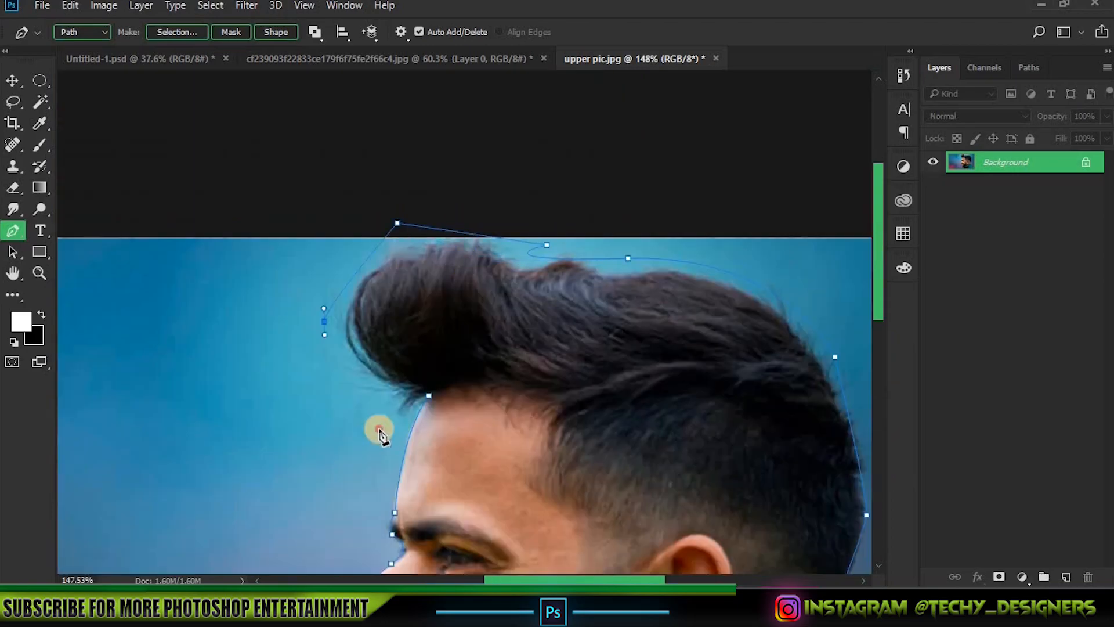
{"action": "left_click", "coordinate": [379, 429]}
{"action": "left_click", "coordinate": [429, 396]}
Convert the closed path to a selection and mask the portrait layer with it
{"action": "scroll", "coordinate": [429, 396], "scroll_direction": "down", "scroll_amount": 6}
{"action": "left_click", "coordinate": [998, 577]}
{"action": "key", "text": "ctrl+z"}
{"action": "key", "text": "ctrl+Return"}
{"action": "left_click", "coordinate": [998, 576]}
Refine the portrait mask in Select and Mask with a red overlay, brushing the background out of the hair and beard edges
{"action": "right_click", "coordinate": [1001, 162]}
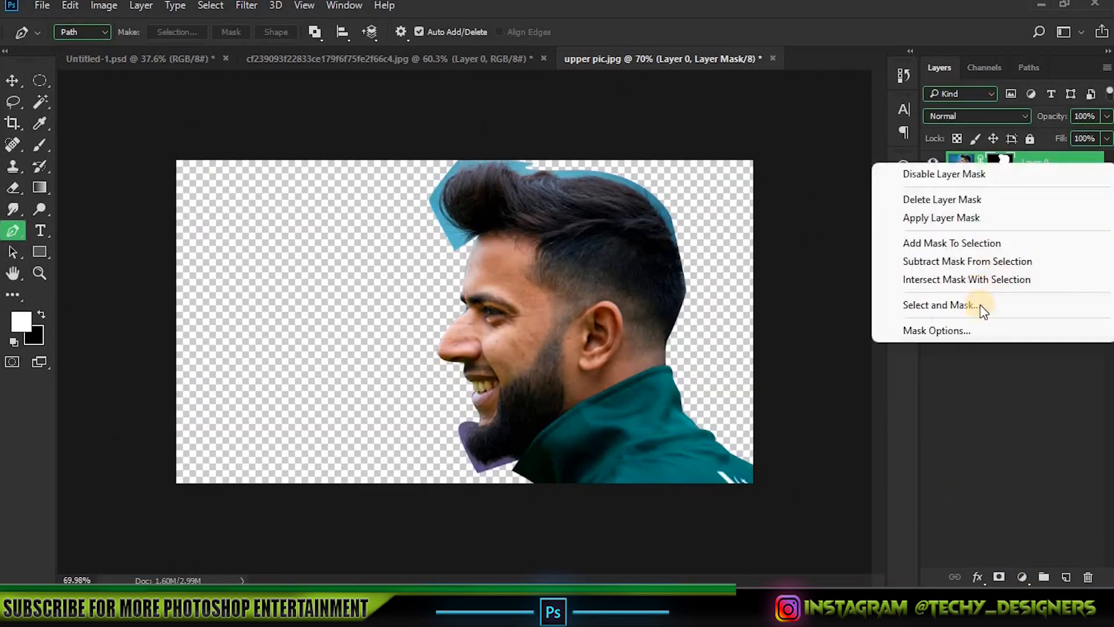
{"action": "left_click", "coordinate": [963, 305]}
{"action": "left_click", "coordinate": [955, 133]}
{"action": "left_click", "coordinate": [1015, 238]}
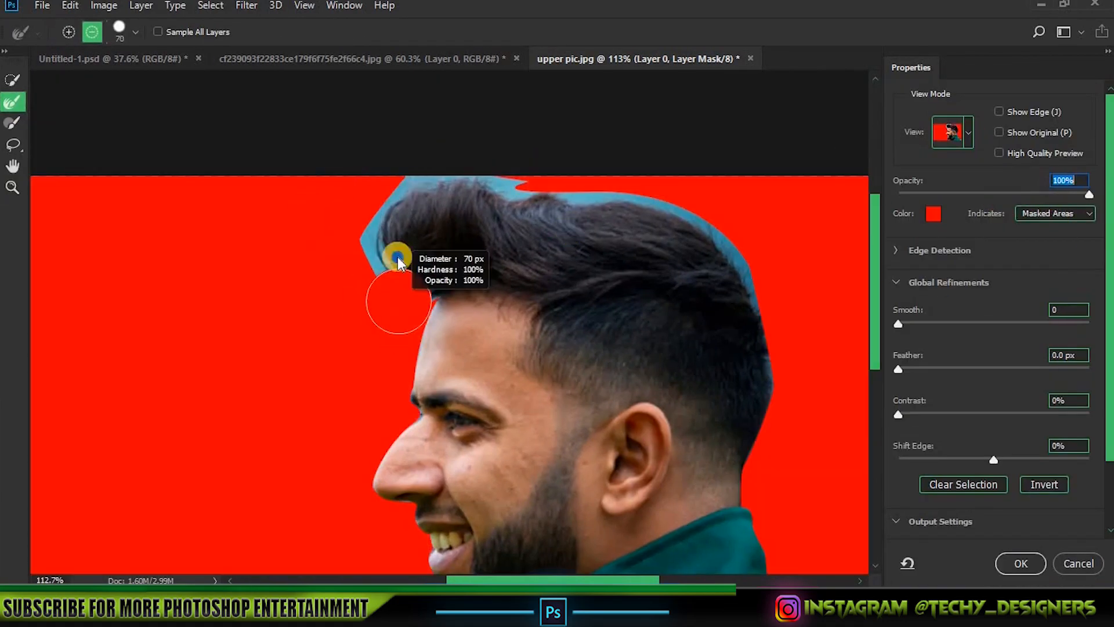
{"action": "left_click_drag", "start_coordinate": [385, 299], "coordinate": [681, 213]}
{"action": "left_click_drag", "start_coordinate": [354, 442], "coordinate": [329, 181]}
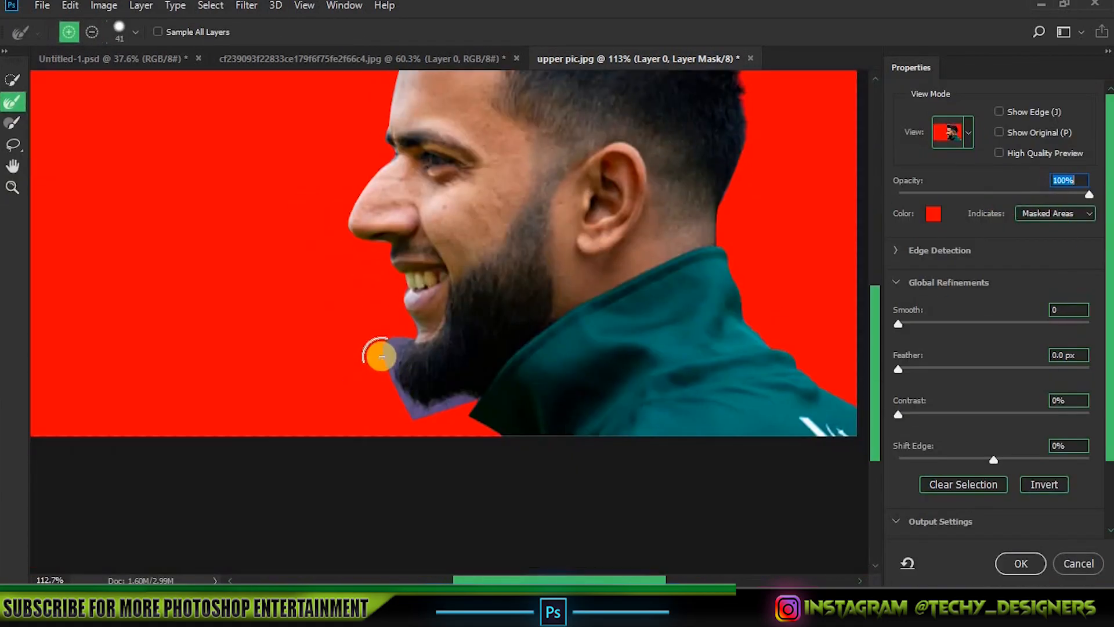
{"action": "scroll", "coordinate": [329, 295], "scroll_direction": "up", "scroll_amount": 3}
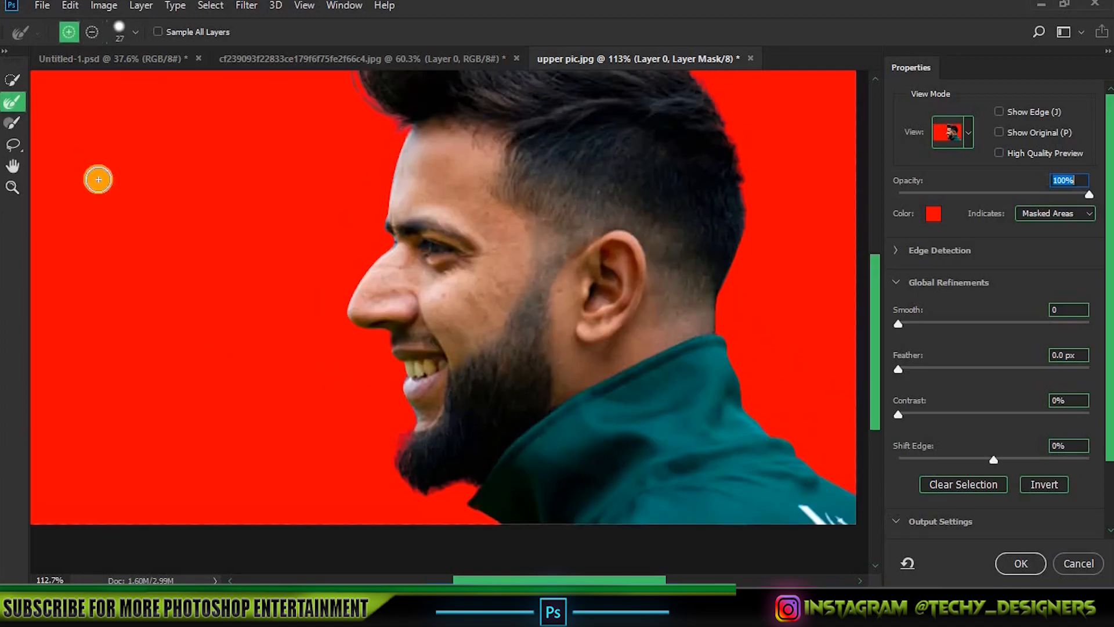
Output the refined portrait cut-out to a new layer with a layer mask
{"action": "double_click", "coordinate": [12, 188]}
{"action": "left_click", "coordinate": [896, 250]}
{"action": "scroll", "coordinate": [942, 452], "scroll_direction": "down", "scroll_amount": 1}
{"action": "left_click", "coordinate": [895, 493]}
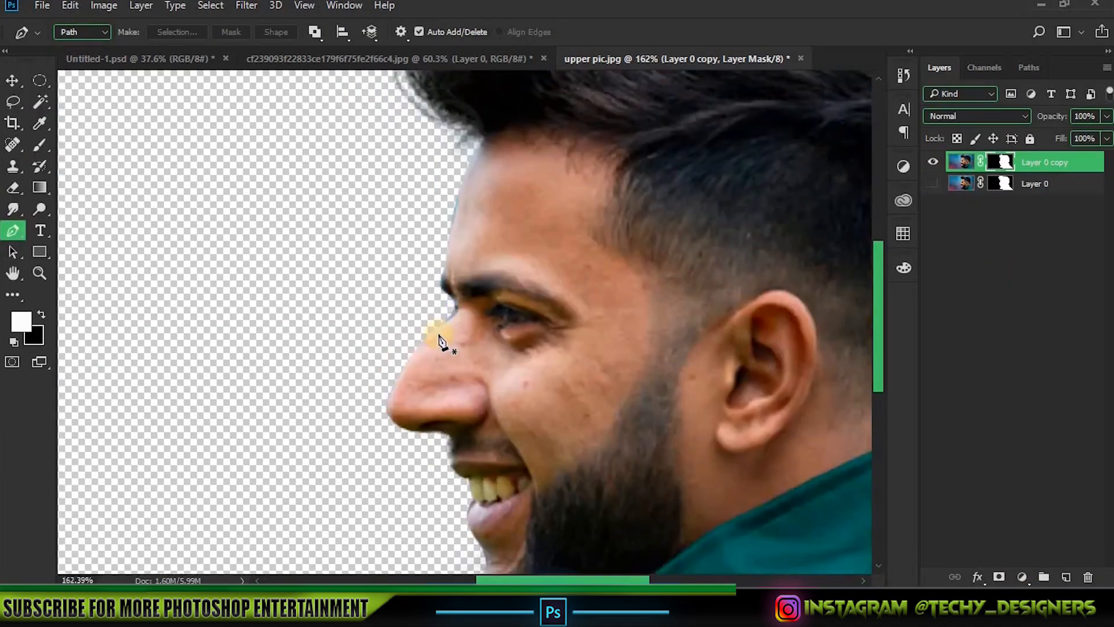
Run Select and Mask again on the new layer's mask and output another masked copy
{"action": "right_click", "coordinate": [1000, 162]}
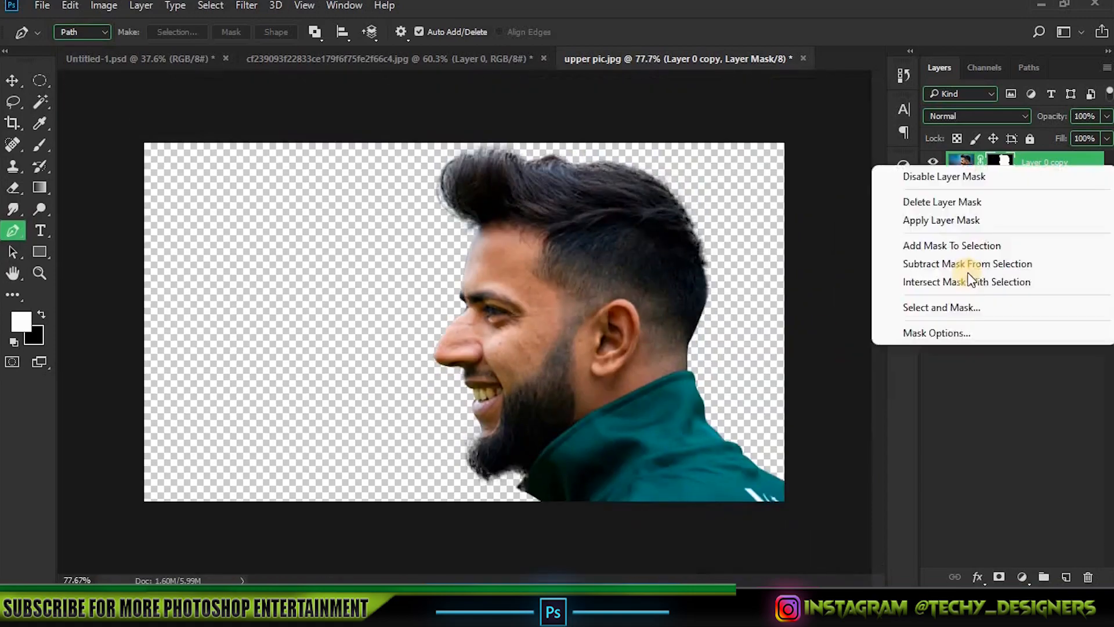
{"action": "left_click", "coordinate": [945, 301]}
{"action": "key", "text": "Return"}
Paint black on the newest copy's mask with a 2 px brush to trim the fringe along the brow and nose
{"action": "key", "text": "b"}
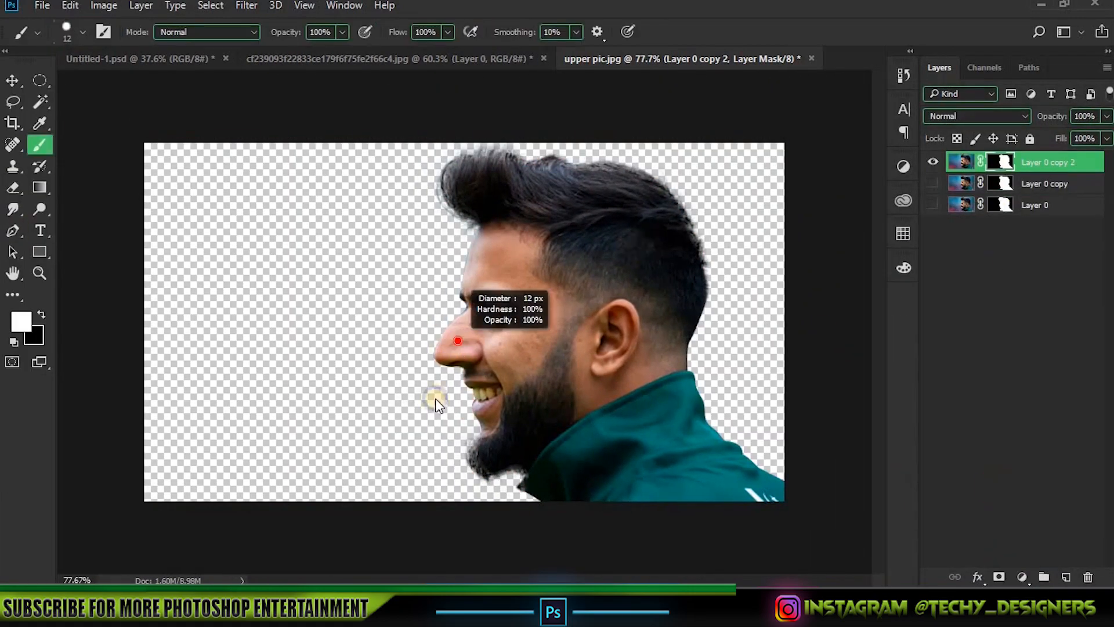
{"action": "scroll", "coordinate": [443, 325], "scroll_direction": "up", "scroll_amount": 5}
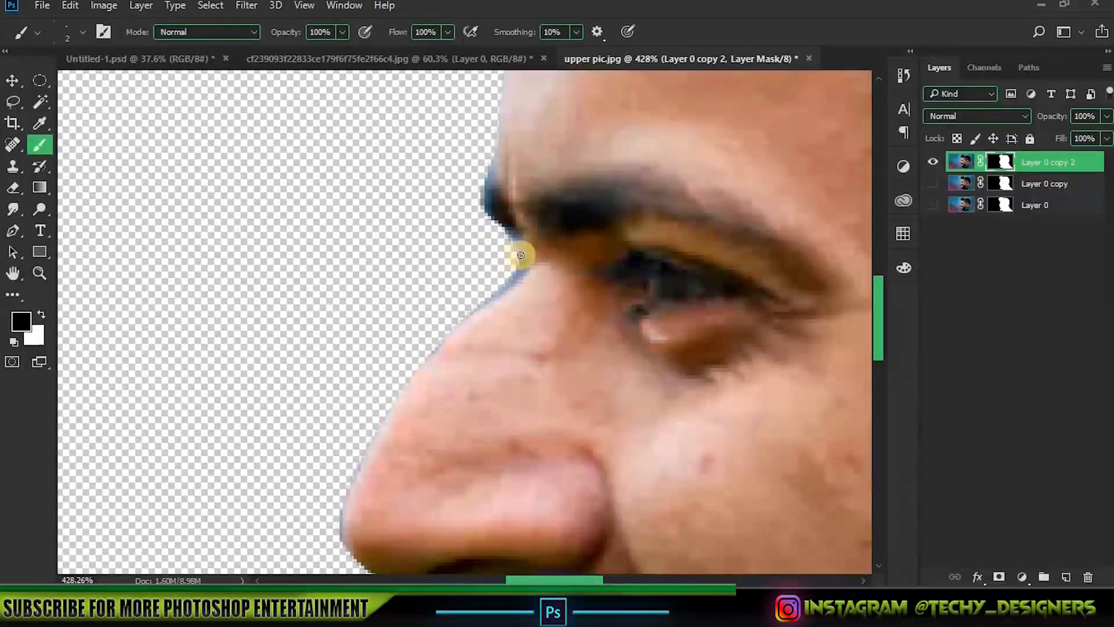
{"action": "scroll", "coordinate": [385, 273], "scroll_direction": "down", "scroll_amount": 3}
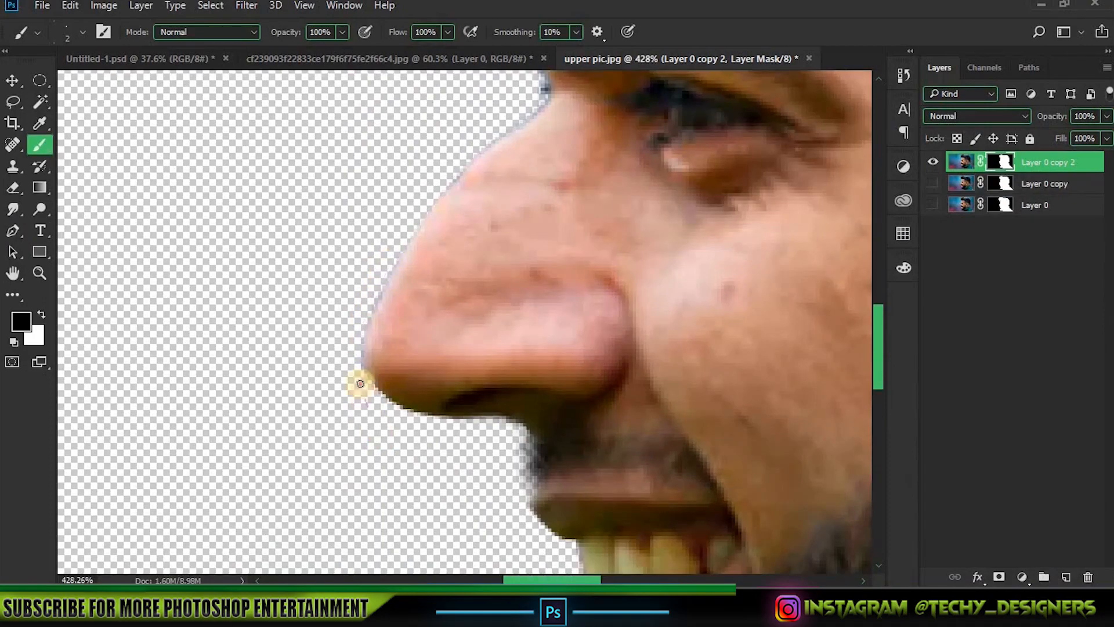
{"action": "left_click_drag", "start_coordinate": [360, 384], "coordinate": [316, 447]}
Trim the remaining color fringe along the forehead and nose tip on the portrait mask
{"action": "scroll", "coordinate": [438, 175], "scroll_direction": "up", "scroll_amount": 6}
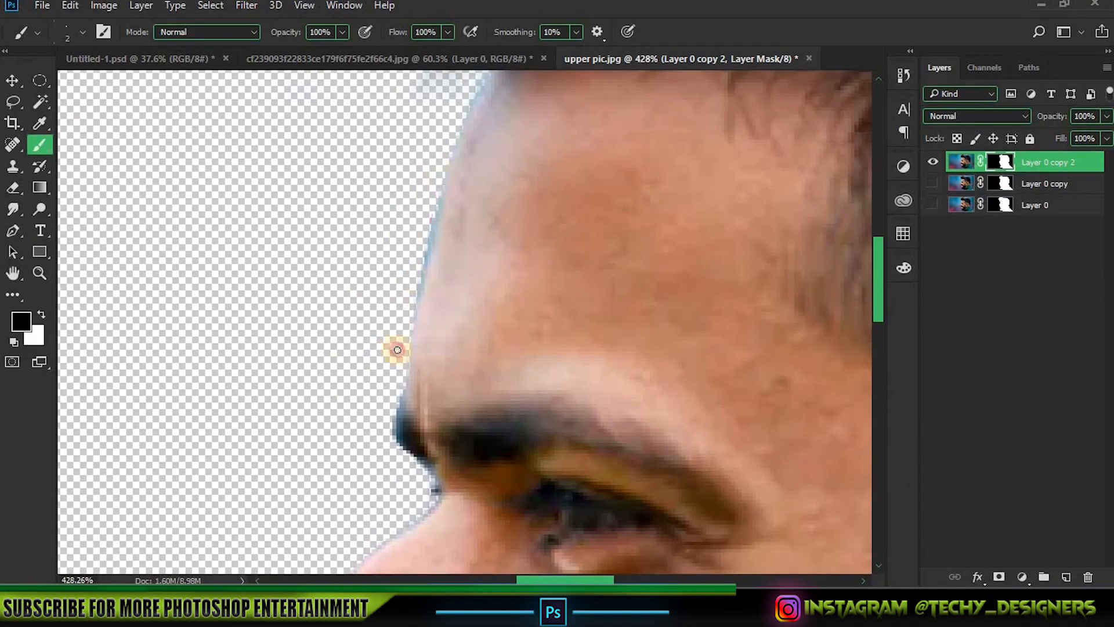
{"action": "scroll", "coordinate": [363, 397], "scroll_direction": "down", "scroll_amount": 4}
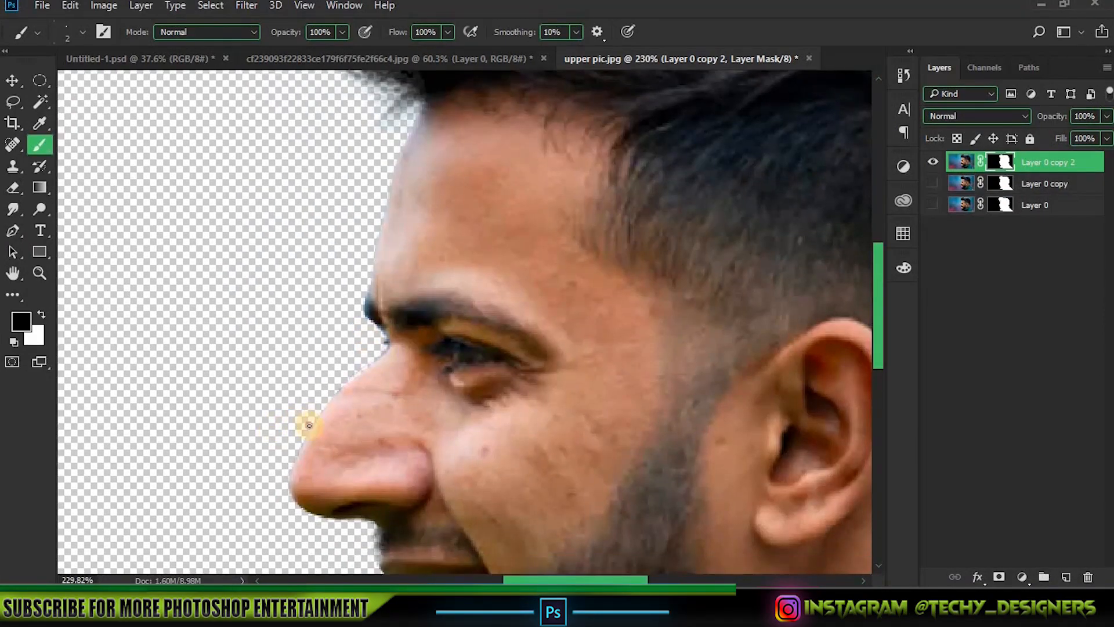
{"action": "left_click_drag", "start_coordinate": [299, 512], "coordinate": [304, 471]}
{"action": "scroll", "coordinate": [306, 458], "scroll_direction": "up", "scroll_amount": 2}
{"action": "scroll", "coordinate": [306, 458], "scroll_direction": "down", "scroll_amount": 8}
{"action": "scroll", "coordinate": [499, 496], "scroll_direction": "up", "scroll_amount": 4}
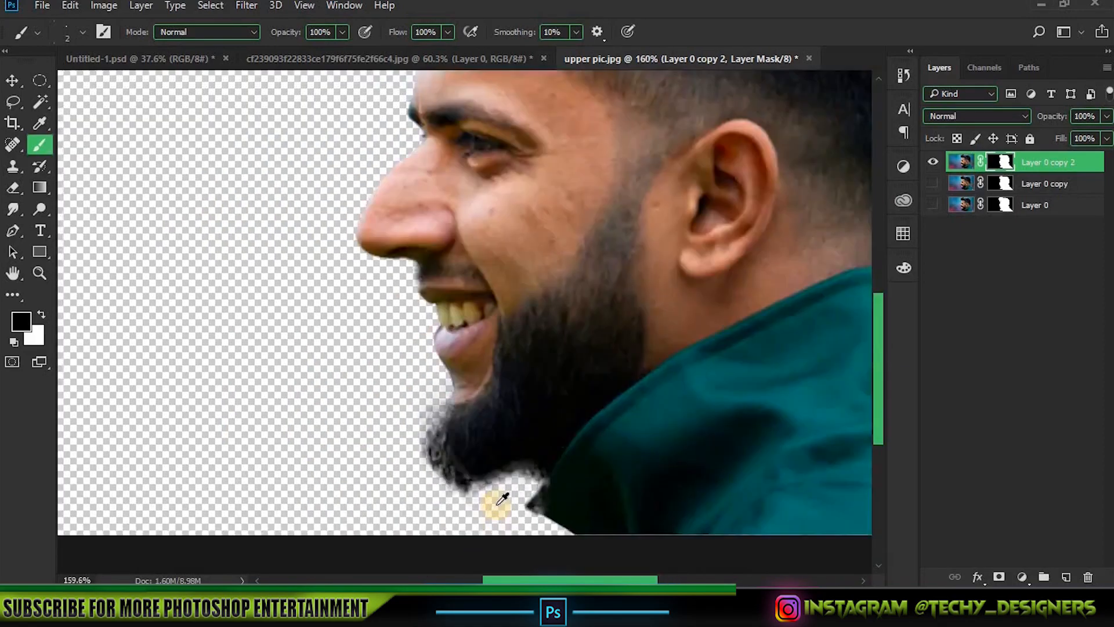
{"action": "scroll", "coordinate": [497, 497], "scroll_direction": "down", "scroll_amount": 5}
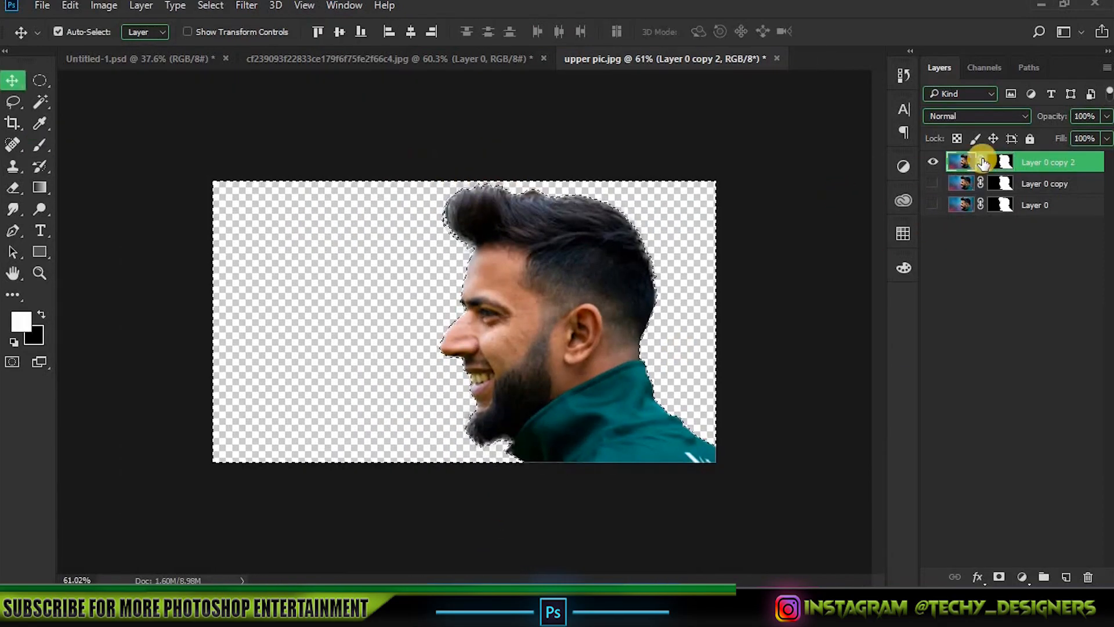
Convert the masked portrait layer to a smart object and bring it into the Untitled-1 poster document
{"action": "key", "text": "Delete"}
{"action": "right_click", "coordinate": [1035, 166]}
{"action": "left_click", "coordinate": [742, 313]}
{"action": "left_click_drag", "start_coordinate": [646, 229], "coordinate": [517, 261]}
Scale the portrait to about 44.5% and position it over the lower part of the poster
{"action": "key", "text": "ctrl+t"}
{"action": "left_click_drag", "start_coordinate": [525, 366], "coordinate": [589, 434]}
{"action": "left_click_drag", "start_coordinate": [627, 455], "coordinate": [701, 525]}
{"action": "left_click_drag", "start_coordinate": [645, 415], "coordinate": [597, 421]}
{"action": "left_click_drag", "start_coordinate": [679, 199], "coordinate": [684, 207]}
{"action": "left_click_drag", "start_coordinate": [594, 275], "coordinate": [594, 268]}
{"action": "left_click_drag", "start_coordinate": [688, 281], "coordinate": [686, 268]}
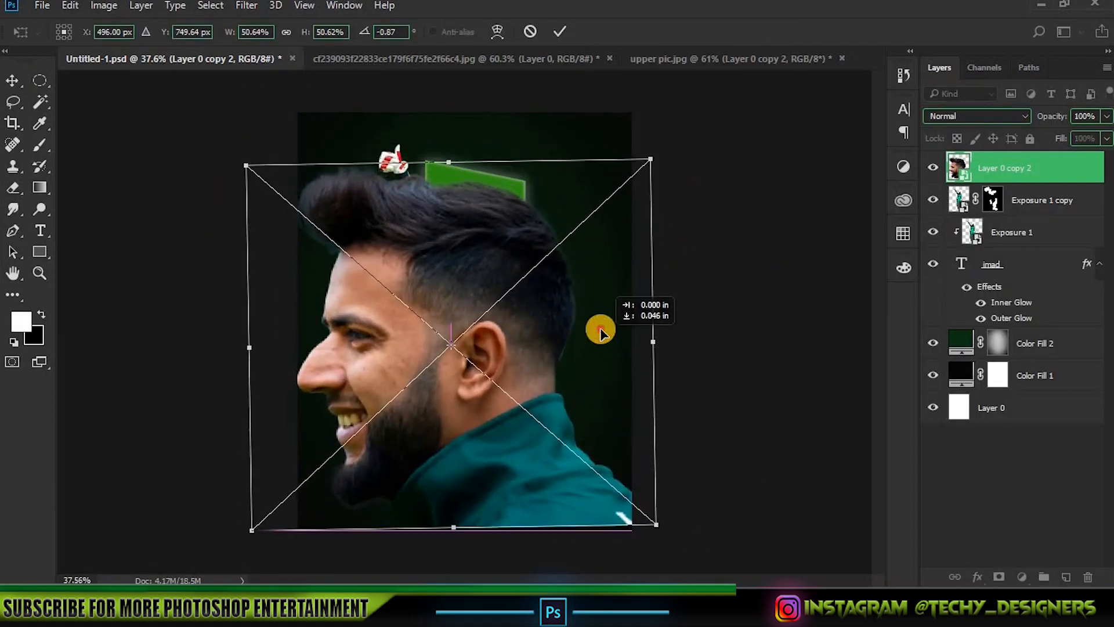
{"action": "left_click_drag", "start_coordinate": [600, 331], "coordinate": [599, 304]}
{"action": "left_click_drag", "start_coordinate": [654, 496], "coordinate": [618, 463]}
{"action": "left_click_drag", "start_coordinate": [602, 423], "coordinate": [668, 408]}
{"action": "left_click_drag", "start_coordinate": [631, 466], "coordinate": [620, 456]}
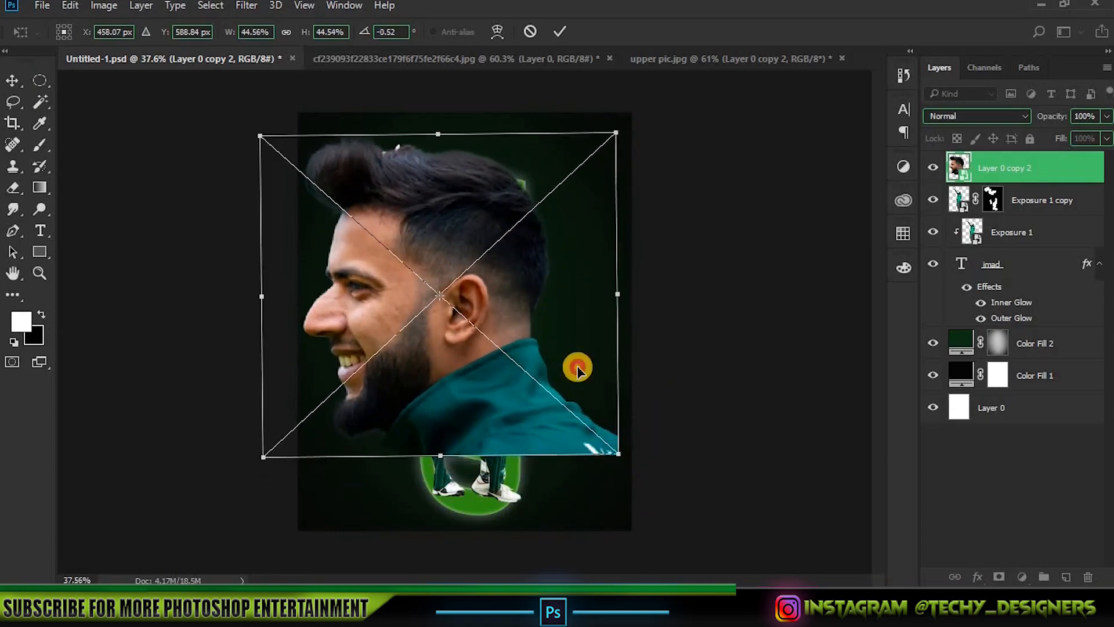
{"action": "left_click_drag", "start_coordinate": [575, 358], "coordinate": [577, 425]}
Flip the portrait horizontally and align it with the poster's lower edge
{"action": "right_click", "coordinate": [559, 378]}
{"action": "left_click", "coordinate": [581, 347]}
{"action": "left_click_drag", "start_coordinate": [655, 381], "coordinate": [654, 380]}
{"action": "mouse_move", "coordinate": [560, 386]}
{"action": "left_mouse_down"}
{"action": "mouse_move", "coordinate": [580, 354]}
{"action": "mouse_move", "coordinate": [581, 386]}
{"action": "left_mouse_up"}
{"action": "key", "text": "Return"}
Move the portrait layer beneath Color Fill 2, set its blend mode to Luminosity and its opacity to 44%
{"action": "left_click_drag", "start_coordinate": [1006, 173], "coordinate": [1028, 310]}
{"action": "left_click", "coordinate": [999, 342]}
{"action": "left_click", "coordinate": [980, 116]}
{"action": "left_click", "coordinate": [944, 359]}
{"action": "left_click_drag", "start_coordinate": [1054, 117], "coordinate": [1015, 124]}
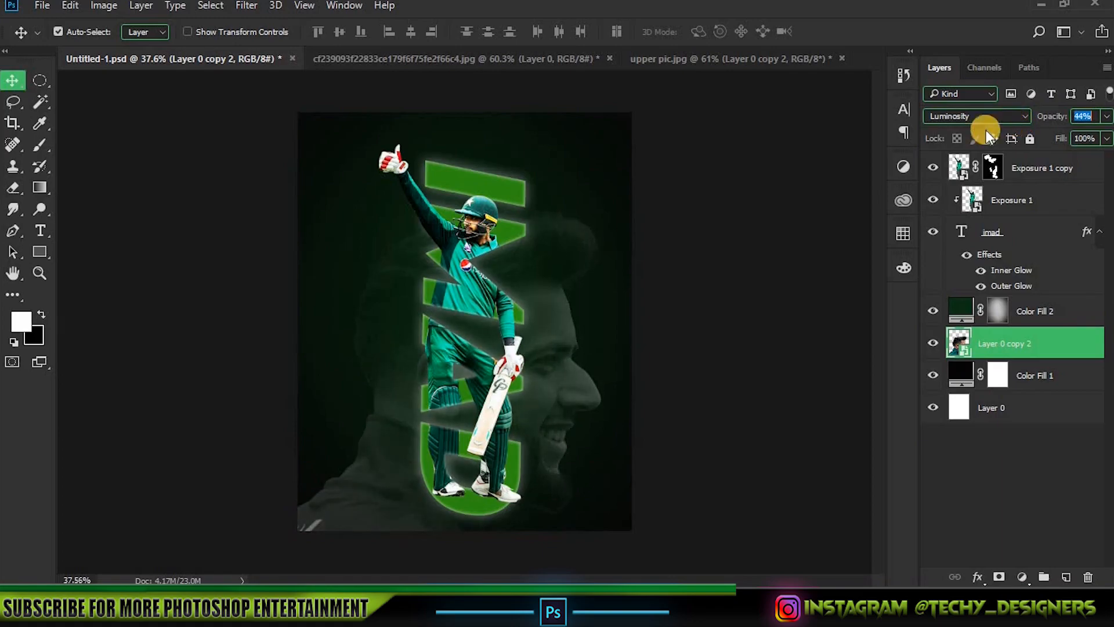
{"action": "left_click", "coordinate": [965, 459]}
{"action": "scroll", "coordinate": [529, 366], "scroll_direction": "up", "scroll_amount": 2}
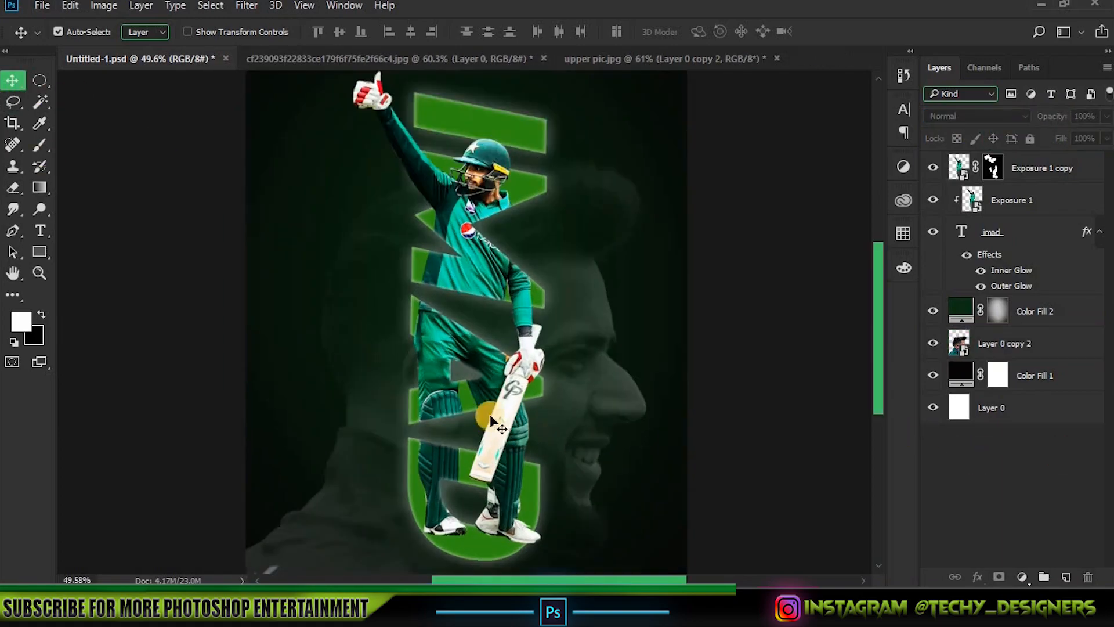
{"action": "scroll", "coordinate": [520, 361], "scroll_direction": "down", "scroll_amount": 2}
Enlarge the faded portrait to about 47.4%, keeping it against the poster's bottom edge
{"action": "left_click", "coordinate": [1005, 346]}
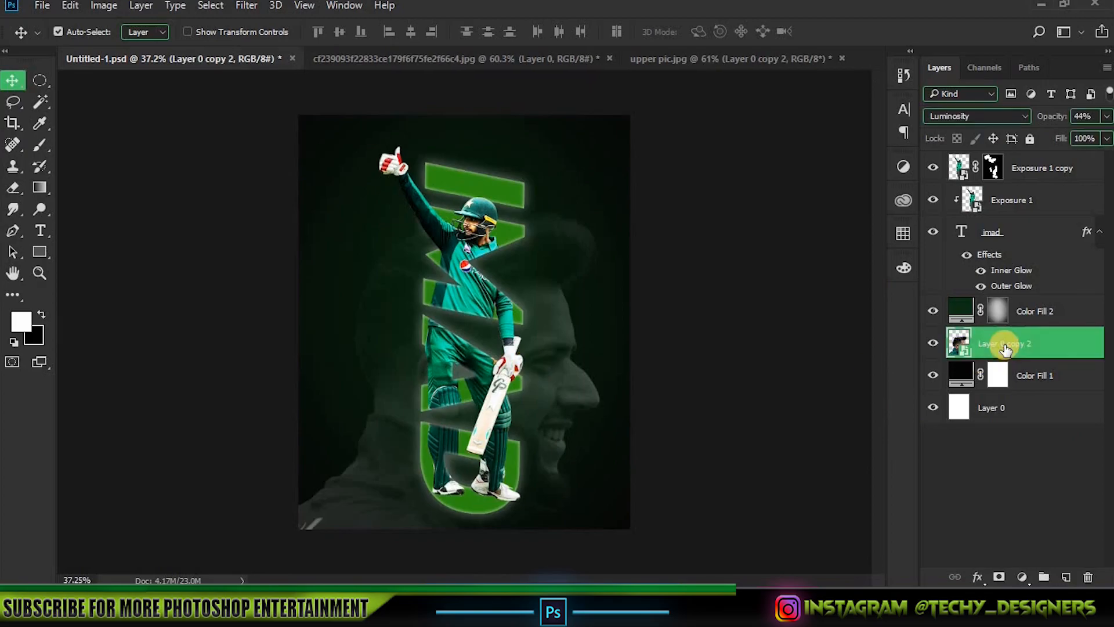
{"action": "key", "text": "ctrl+t"}
{"action": "left_click_drag", "start_coordinate": [642, 212], "coordinate": [657, 194]}
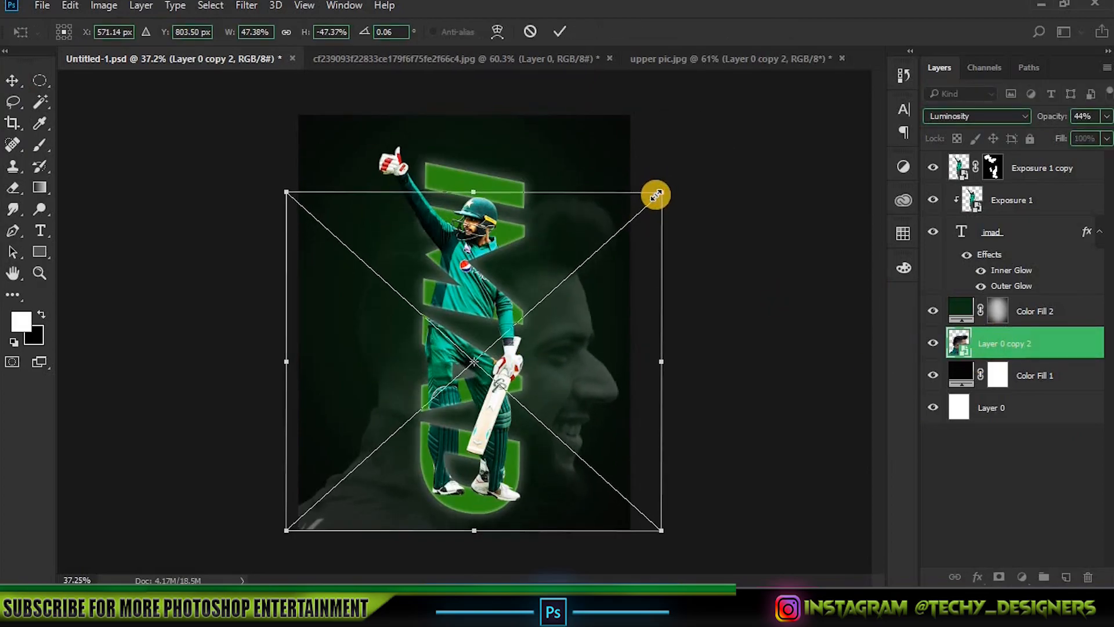
{"action": "key", "text": "Return"}
Apply the Camera Raw Filter to the portrait with Contrast +15 and Clarity +48
{"action": "left_click", "coordinate": [261, 7]}
{"action": "left_click", "coordinate": [298, 112]}
{"action": "left_click_drag", "start_coordinate": [908, 505], "coordinate": [957, 497]}
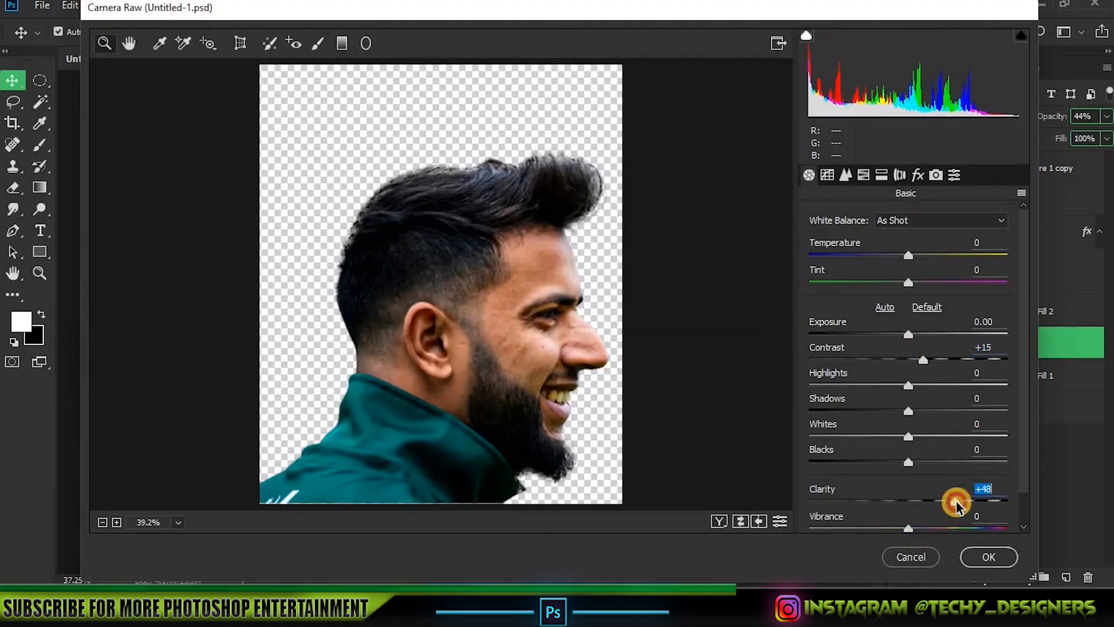
{"action": "left_click", "coordinate": [987, 557]}
Add the white text "imad wasim" in LEMON MILK Bold Italic at 72 pt above the portrait layer
{"action": "key", "text": "t"}
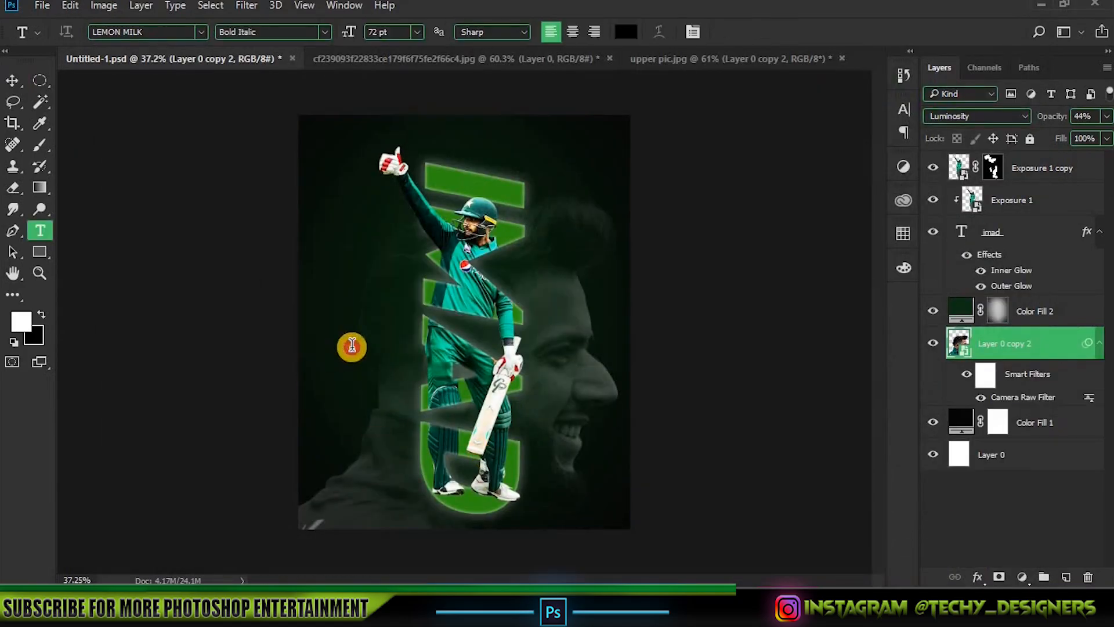
{"action": "left_click", "coordinate": [352, 343]}
{"action": "left_click", "coordinate": [626, 32]}
{"action": "left_click", "coordinate": [786, 167]}
{"action": "left_click", "coordinate": [1052, 133]}
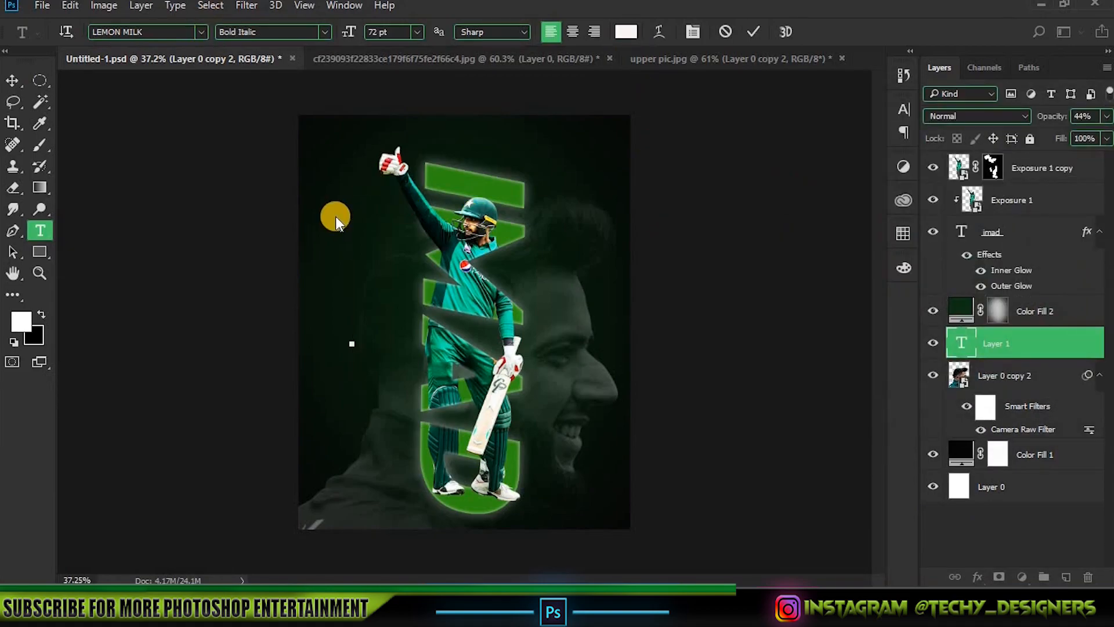
{"action": "type", "text": "imad wasim"}
{"action": "key", "text": "ctrl+t"}
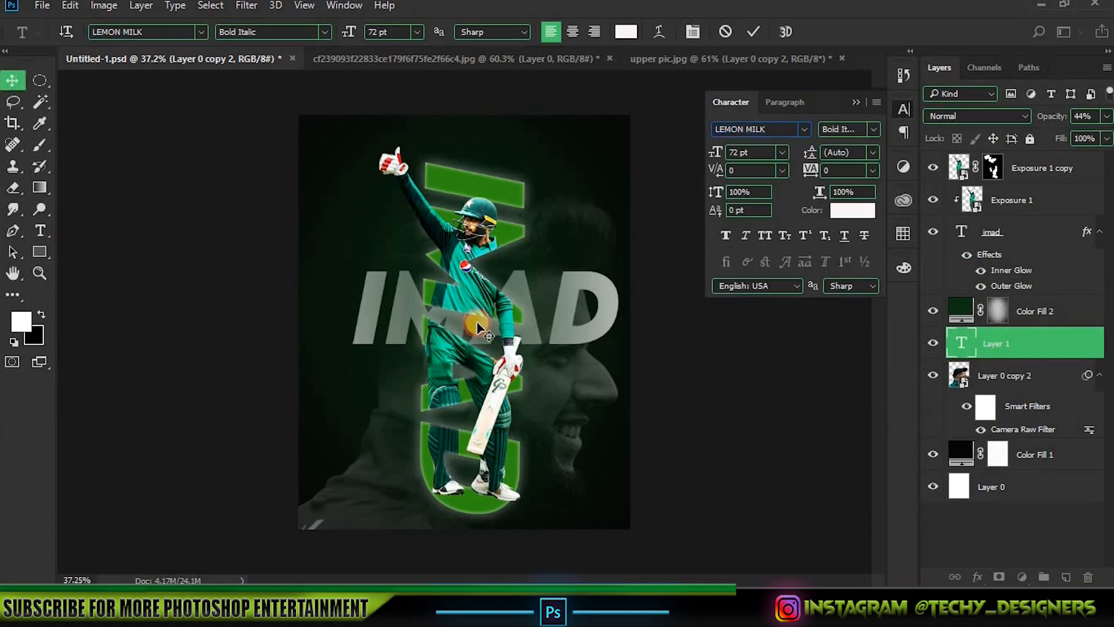
{"action": "key", "text": "ctrl+Return"}
Scale the "imad wasim" text down, rotate it to read vertically and place it beside the large green lettering
{"action": "key", "text": "ctrl+t"}
{"action": "left_click", "coordinate": [855, 102]}
{"action": "left_click_drag", "start_coordinate": [351, 262], "coordinate": [582, 348]}
{"action": "left_click_drag", "start_coordinate": [643, 343], "coordinate": [410, 308]}
{"action": "left_click_drag", "start_coordinate": [346, 267], "coordinate": [478, 291]}
{"action": "left_click_drag", "start_coordinate": [544, 326], "coordinate": [360, 312]}
{"action": "left_click_drag", "start_coordinate": [295, 278], "coordinate": [348, 287]}
{"action": "left_click_drag", "start_coordinate": [597, 326], "coordinate": [436, 413]}
{"action": "left_click_drag", "start_coordinate": [455, 366], "coordinate": [435, 391]}
{"action": "key", "text": "Return"}
Shrink the vertical "imad wasim" text further and set it beside the lower half of the green lettering
{"action": "key", "text": "ctrl+t"}
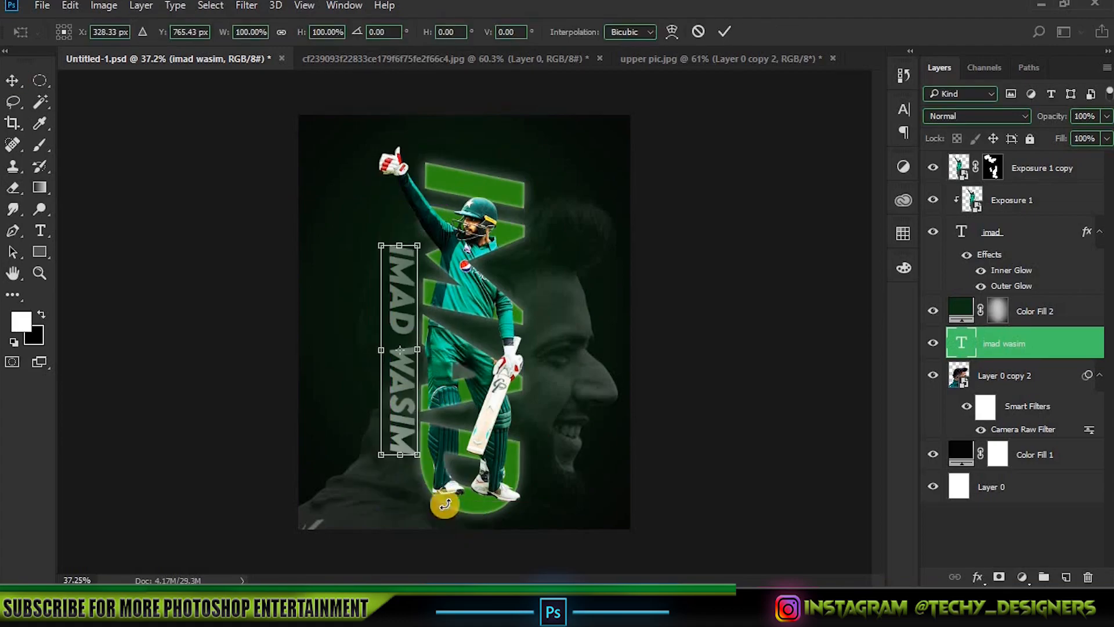
{"action": "key", "text": "Return"}
{"action": "left_click_drag", "start_coordinate": [434, 480], "coordinate": [435, 491]}
{"action": "key", "text": "ctrl+t"}
{"action": "mouse_move", "coordinate": [415, 456]}
{"action": "left_mouse_down"}
{"action": "mouse_move", "coordinate": [376, 389]}
{"action": "mouse_move", "coordinate": [416, 448]}
{"action": "mouse_move", "coordinate": [404, 459]}
{"action": "left_mouse_up"}
{"action": "key", "text": "Up"}
{"action": "key", "text": "Return"}
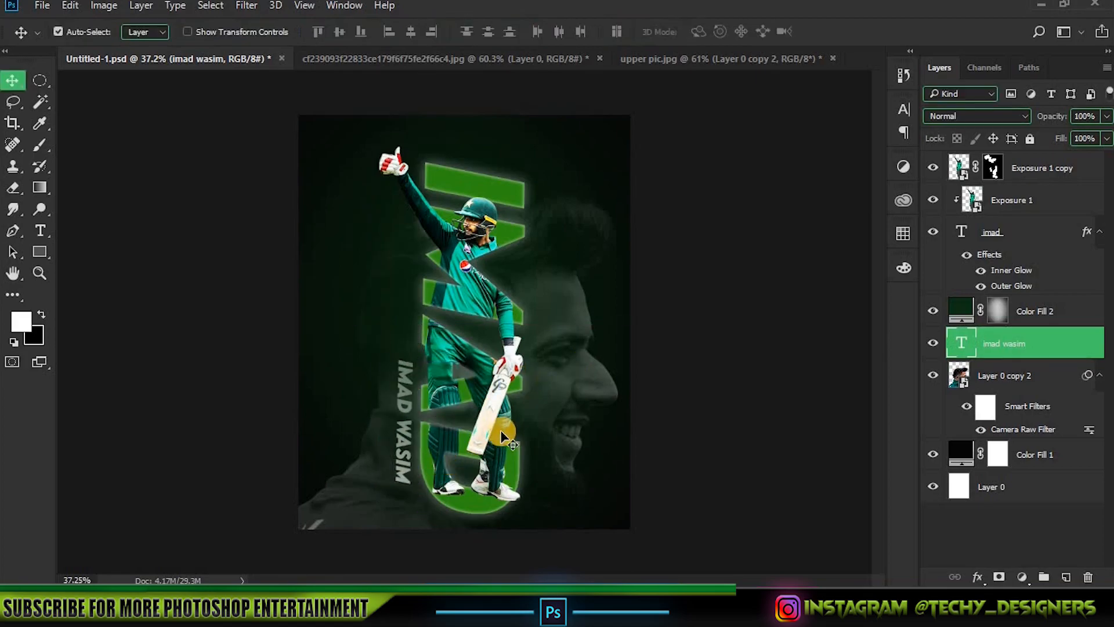
{"action": "double_click", "coordinate": [953, 337]}
{"action": "left_click", "coordinate": [637, 32]}
{"action": "left_click", "coordinate": [1055, 136]}
{"action": "left_click", "coordinate": [1007, 534]}
Change the font of the vertical "imad wasim" text to Brush Script Std
{"action": "double_click", "coordinate": [962, 343]}
{"action": "left_click", "coordinate": [904, 109]}
{"action": "left_click", "coordinate": [804, 128]}
{"action": "left_click", "coordinate": [859, 377]}
{"action": "left_click", "coordinate": [753, 32]}
{"action": "key", "text": "v"}
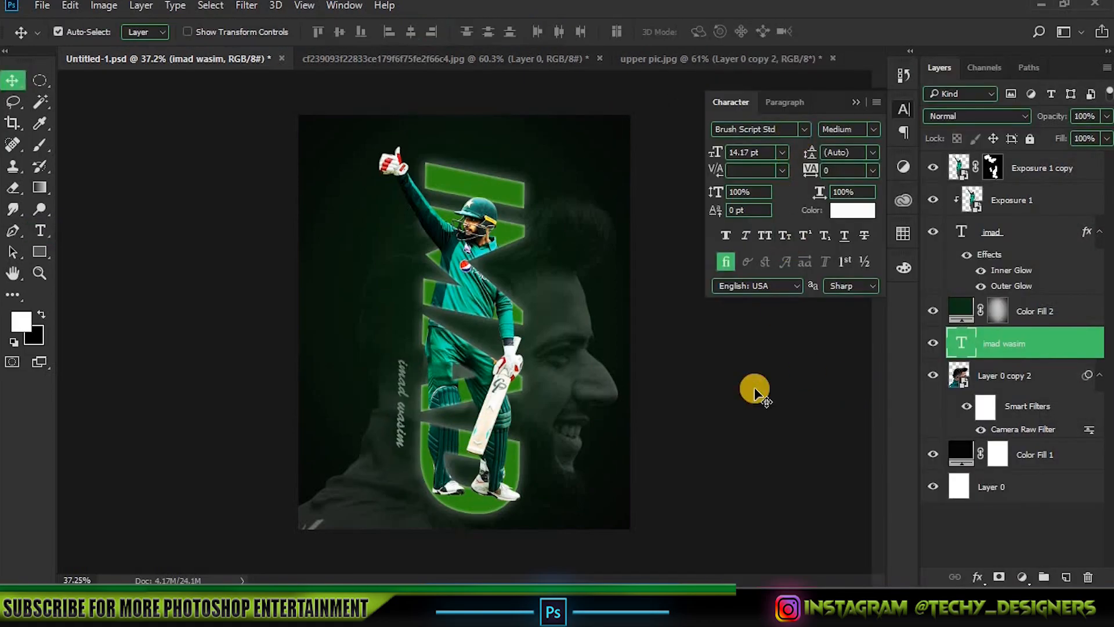
{"action": "left_click", "coordinate": [856, 103]}
Capitalize the initials of the vertical text so it reads "Imad Wasim"
{"action": "double_click", "coordinate": [963, 344]}
{"action": "left_click", "coordinate": [406, 365]}
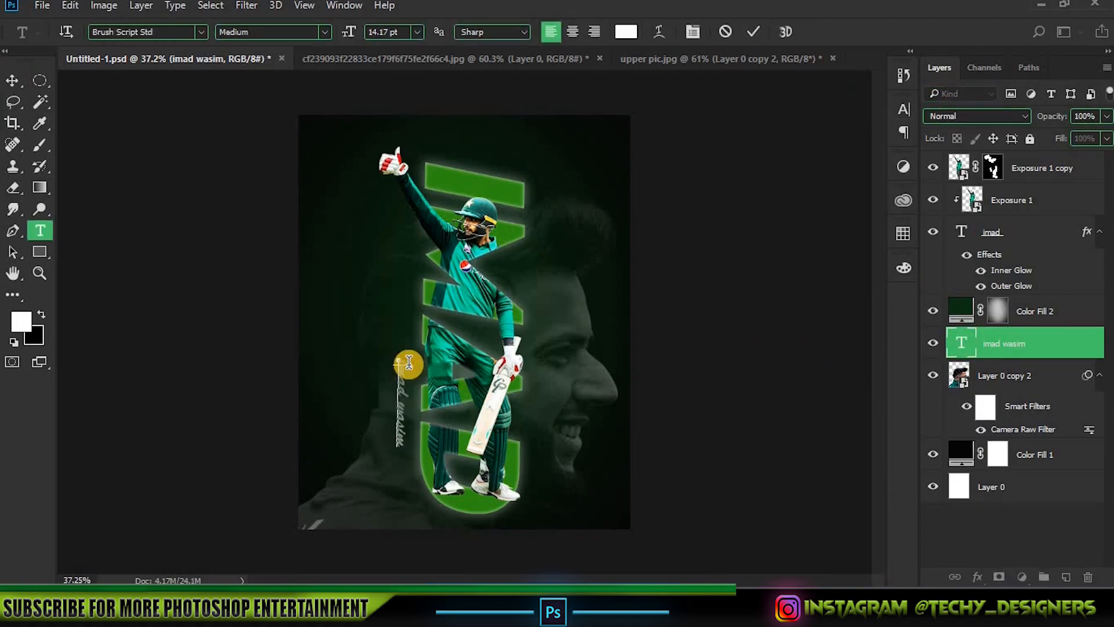
{"action": "scroll", "coordinate": [406, 366], "scroll_direction": "up", "scroll_amount": 9}
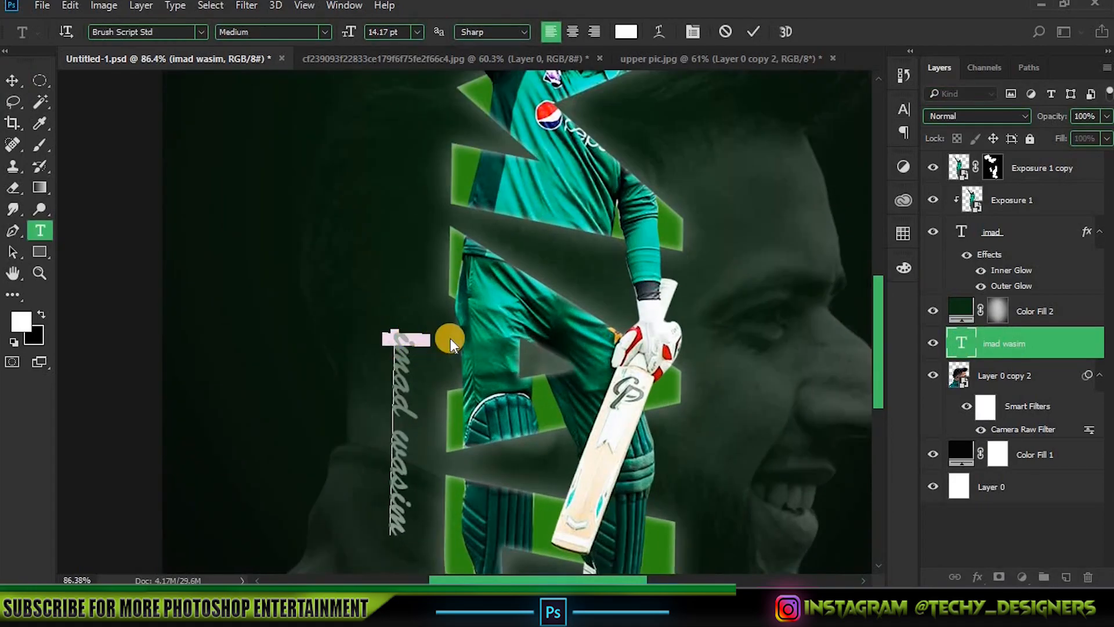
{"action": "left_click", "coordinate": [15, 83]}
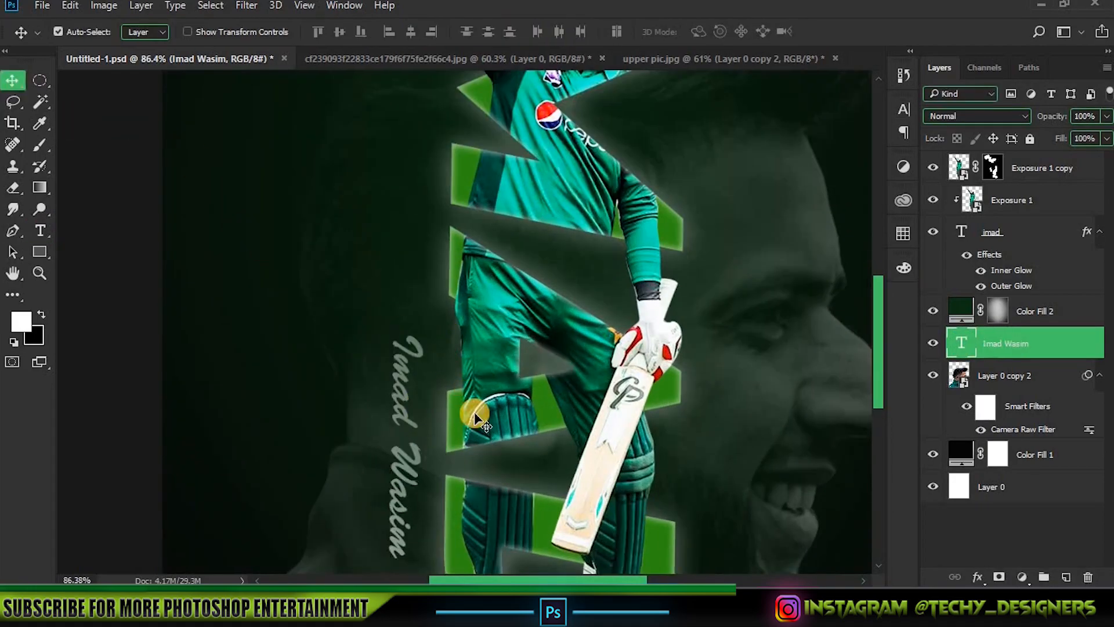
Enlarge the "Imad Wasim" text to about 150% and keep it beside the lower green lettering
{"action": "scroll", "coordinate": [475, 416], "scroll_direction": "down", "scroll_amount": 8}
{"action": "key", "text": "ctrl+t"}
{"action": "mouse_move", "coordinate": [414, 498]}
{"action": "left_mouse_down"}
{"action": "mouse_move", "coordinate": [421, 462]}
{"action": "mouse_move", "coordinate": [429, 510]}
{"action": "left_mouse_up"}
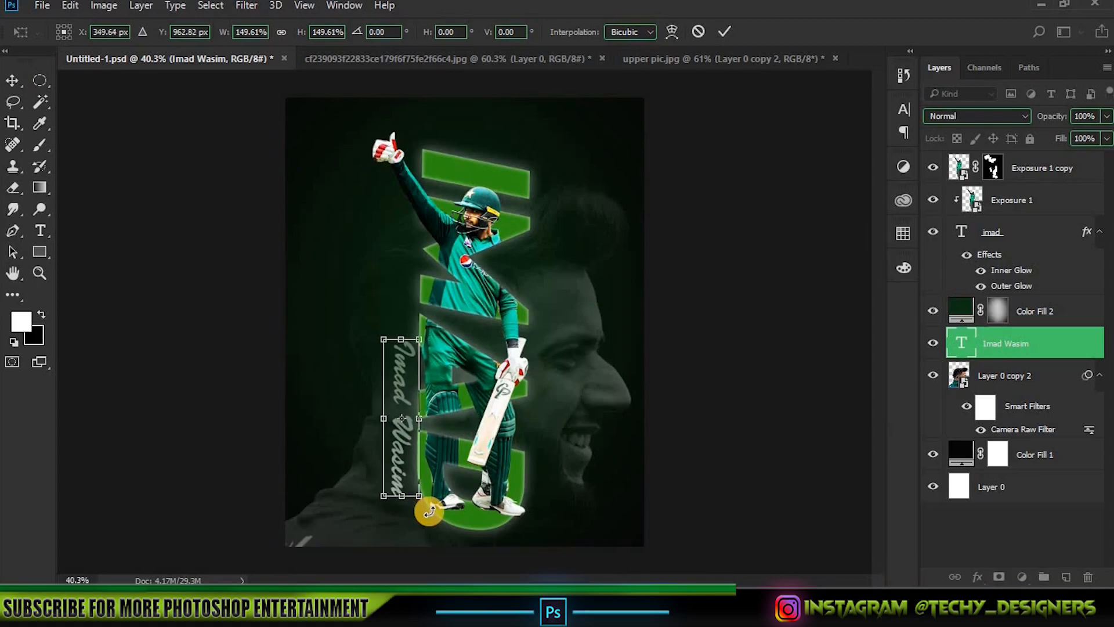
{"action": "key", "text": "Return"}
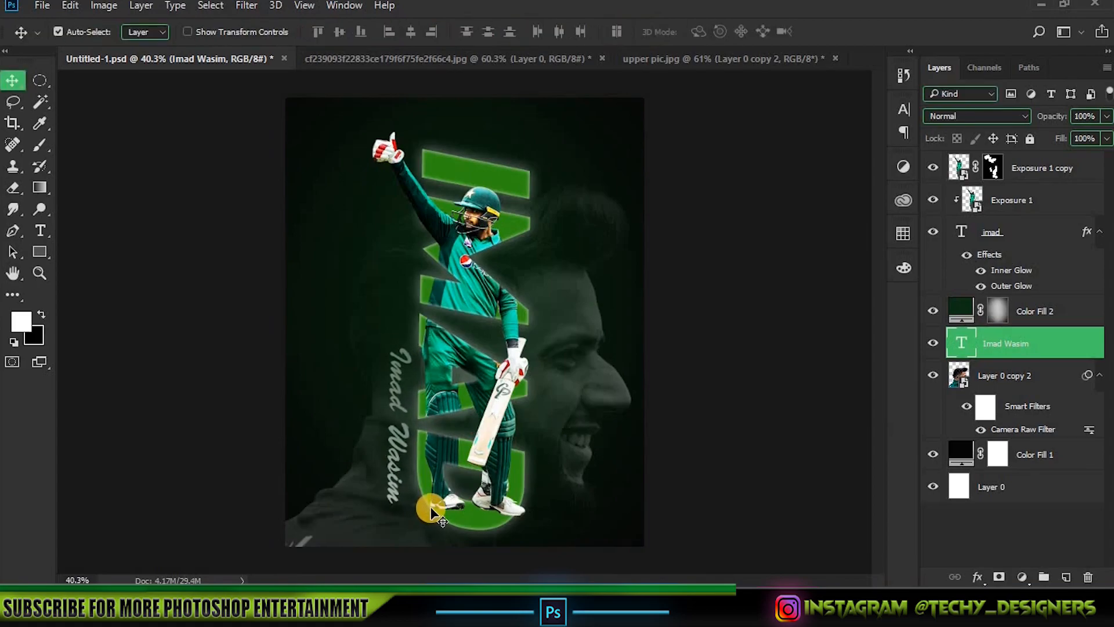
Open the Imad Wasim layer's blending options, try an Inner Glow with Normal blending, 100% opacity and 92 px size, and switch it off again
{"action": "right_click", "coordinate": [1007, 343]}
{"action": "left_click", "coordinate": [845, 199]}
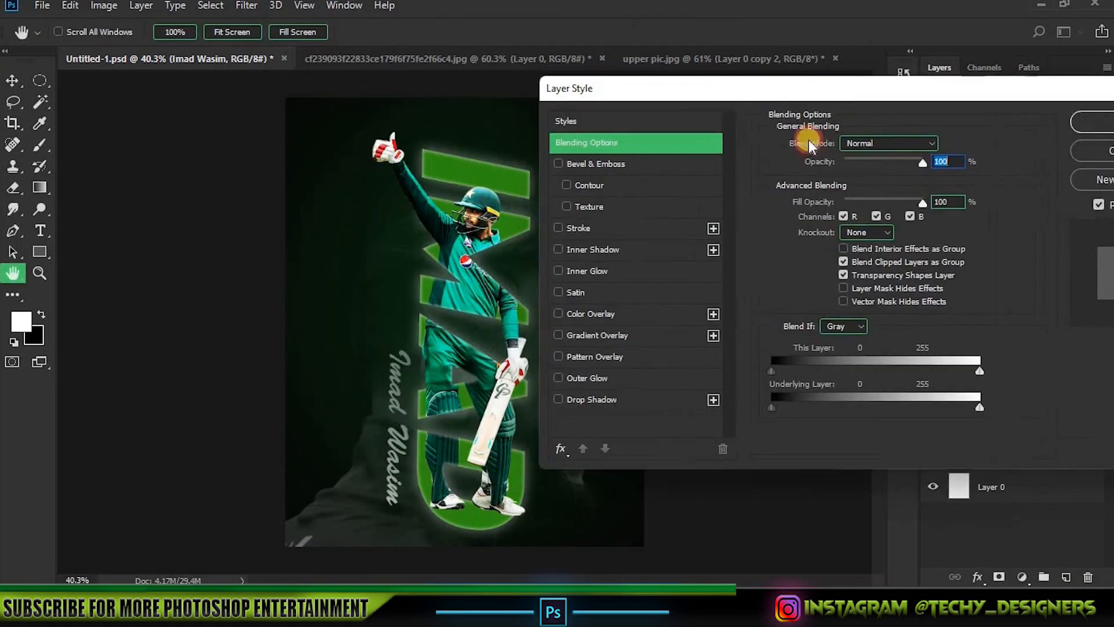
{"action": "left_click", "coordinate": [580, 378]}
{"action": "left_click", "coordinate": [587, 272]}
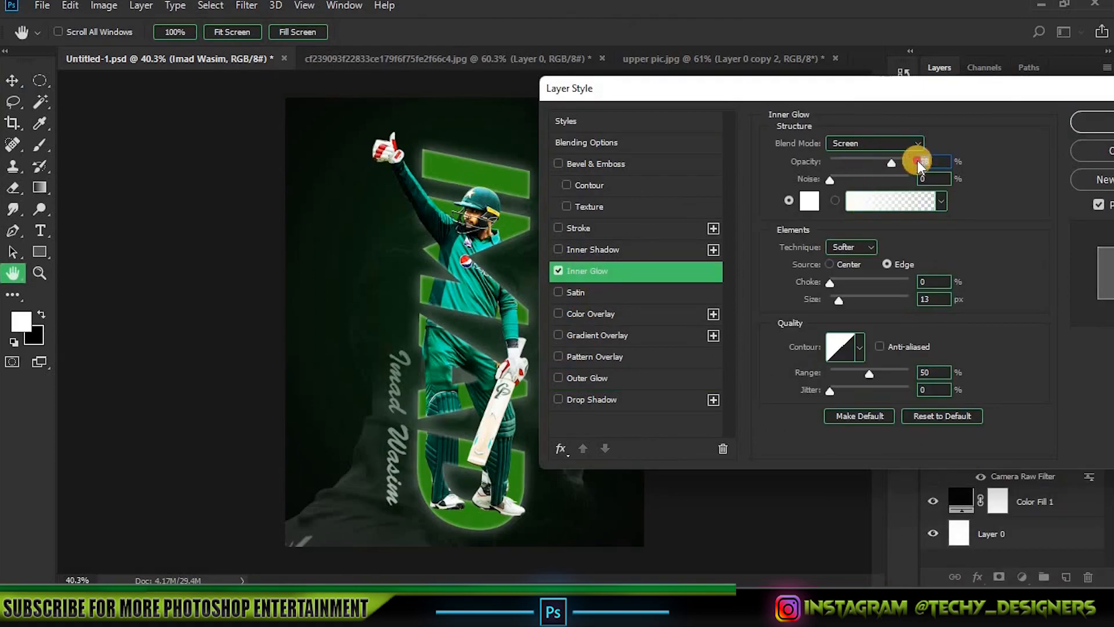
{"action": "left_click", "coordinate": [908, 144]}
{"action": "left_click", "coordinate": [890, 147]}
{"action": "left_click_drag", "start_coordinate": [863, 300], "coordinate": [863, 301]}
{"action": "left_click", "coordinate": [559, 271]}
Give the Imad Wasim text Bevel & Emboss with Contour and a black 5 px outside stroke
{"action": "left_click", "coordinate": [567, 185]}
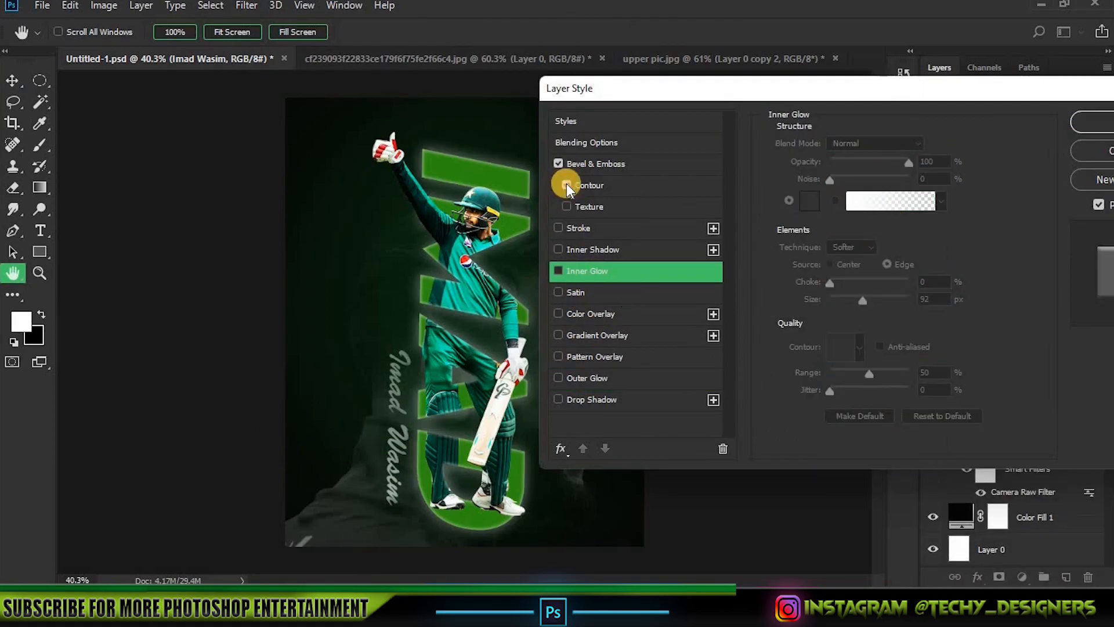
{"action": "left_click", "coordinate": [559, 227]}
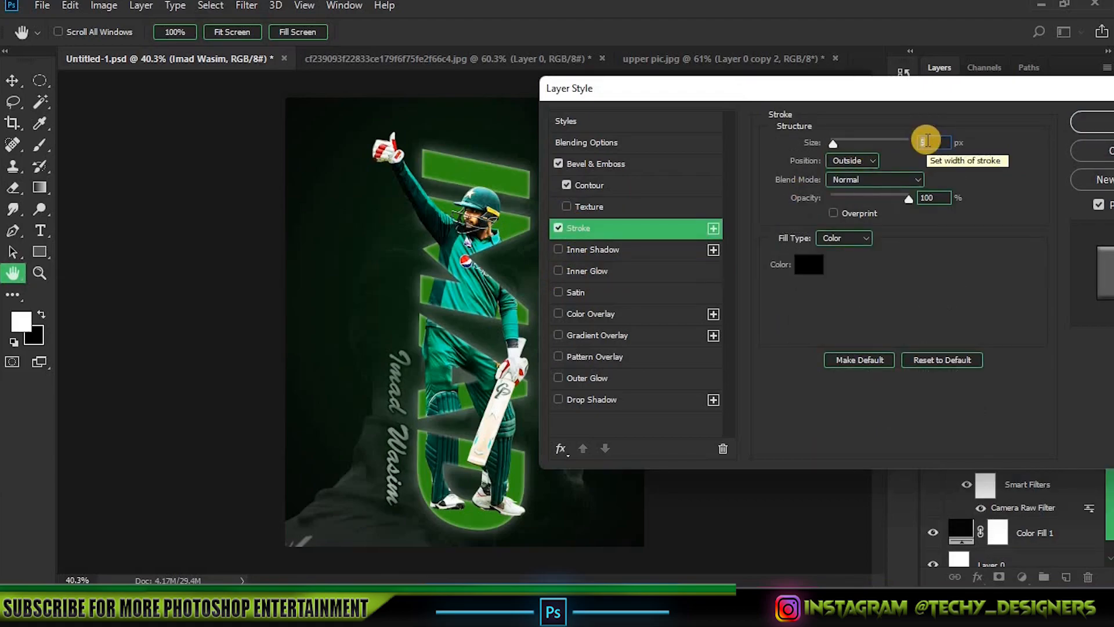
{"action": "left_click", "coordinate": [809, 264]}
{"action": "left_click", "coordinate": [699, 226]}
{"action": "left_click_drag", "start_coordinate": [700, 213], "coordinate": [676, 351]}
{"action": "left_click", "coordinate": [1075, 131]}
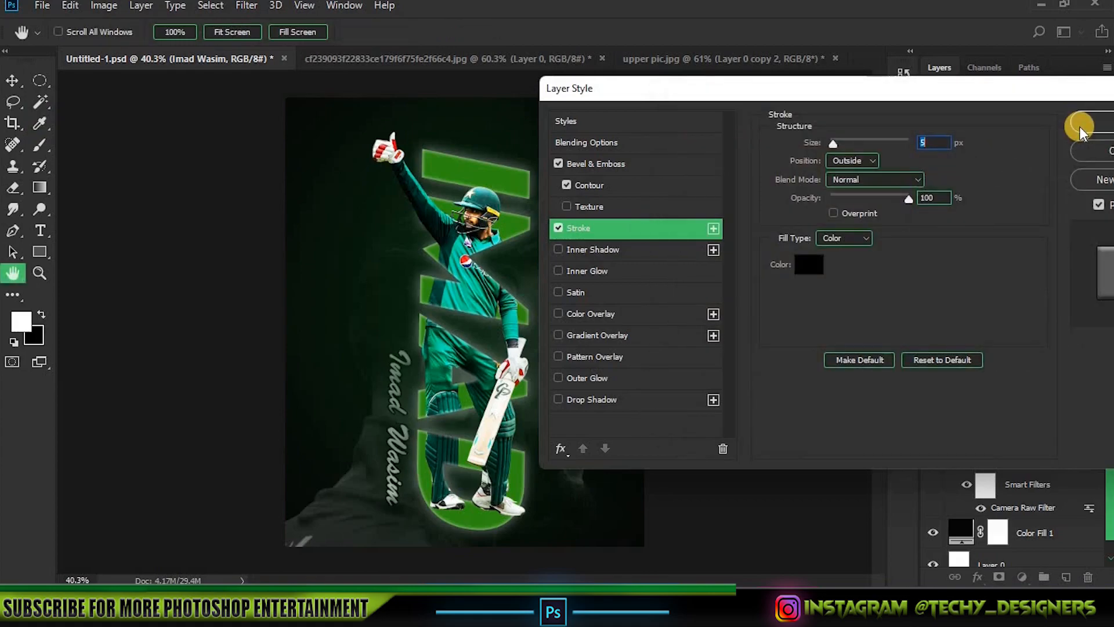
{"action": "left_click", "coordinate": [1080, 127]}
{"action": "scroll", "coordinate": [649, 436], "scroll_direction": "up", "scroll_amount": 2}
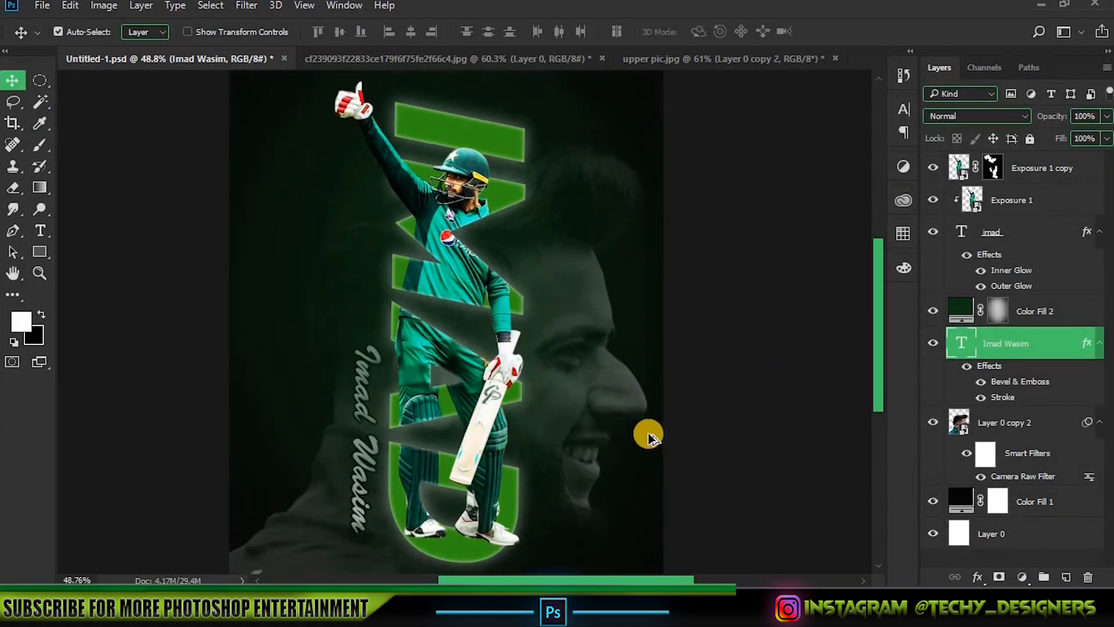
{"action": "scroll", "coordinate": [543, 465], "scroll_direction": "down", "scroll_amount": 2}
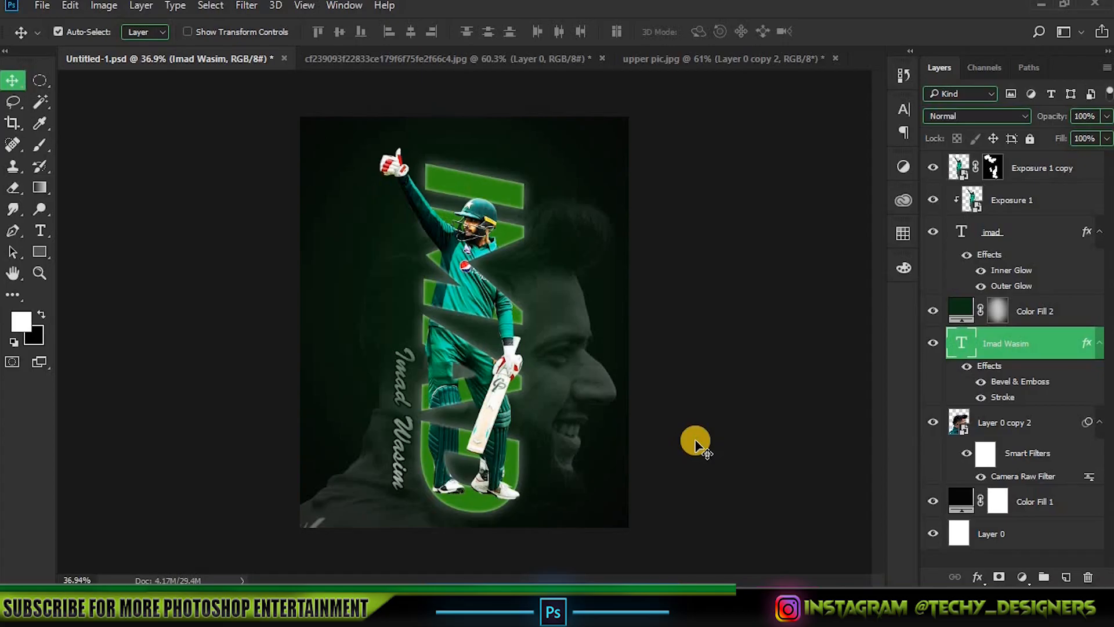